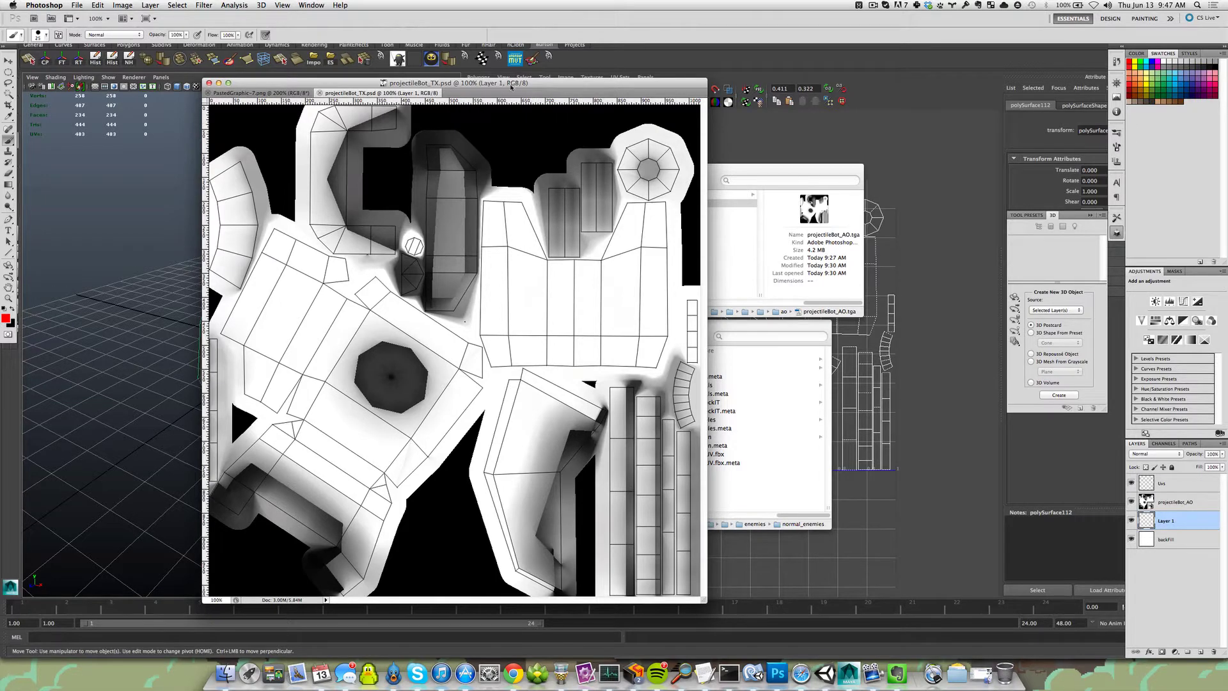
- Switch to Maya, select the robot mesh and view it in shaded display
left_click_drag(512, 85, 512, 79)
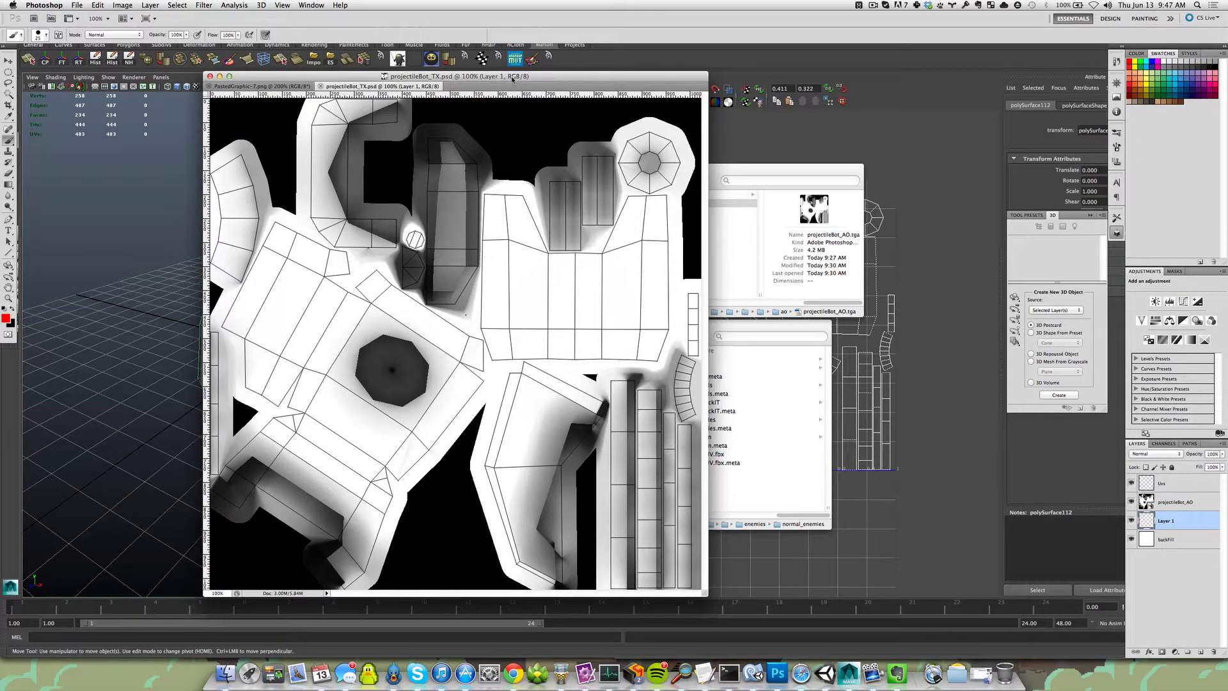
left_click(116, 227)
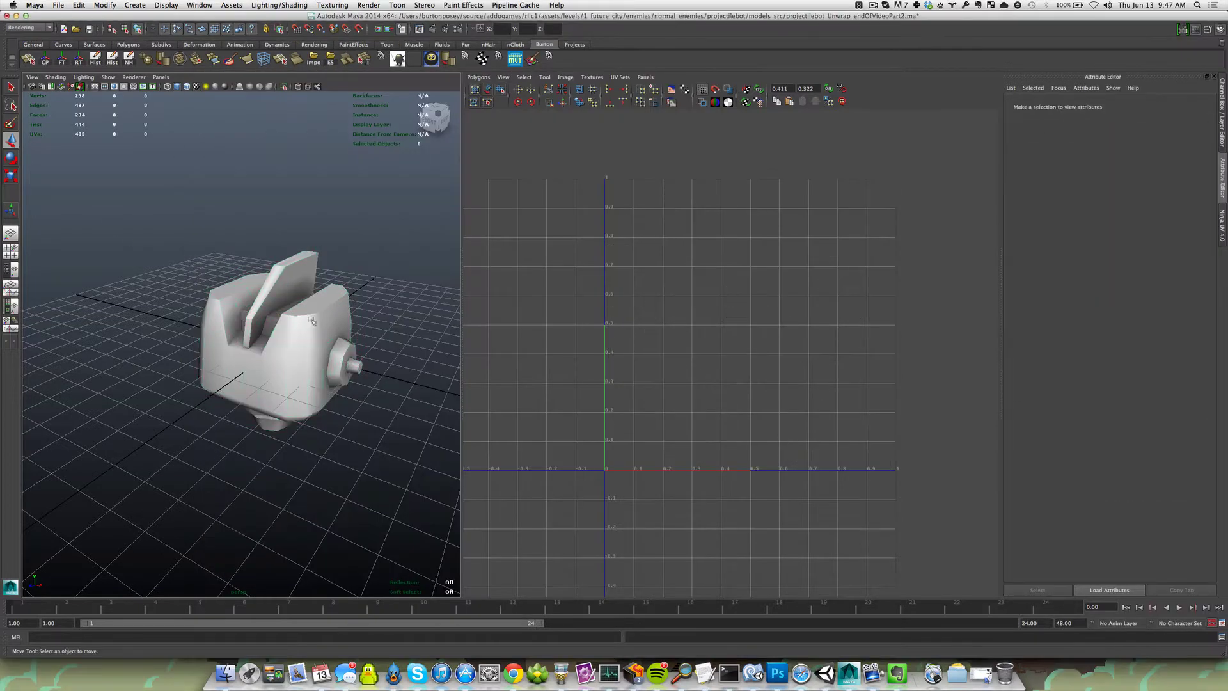
left_click(295, 340)
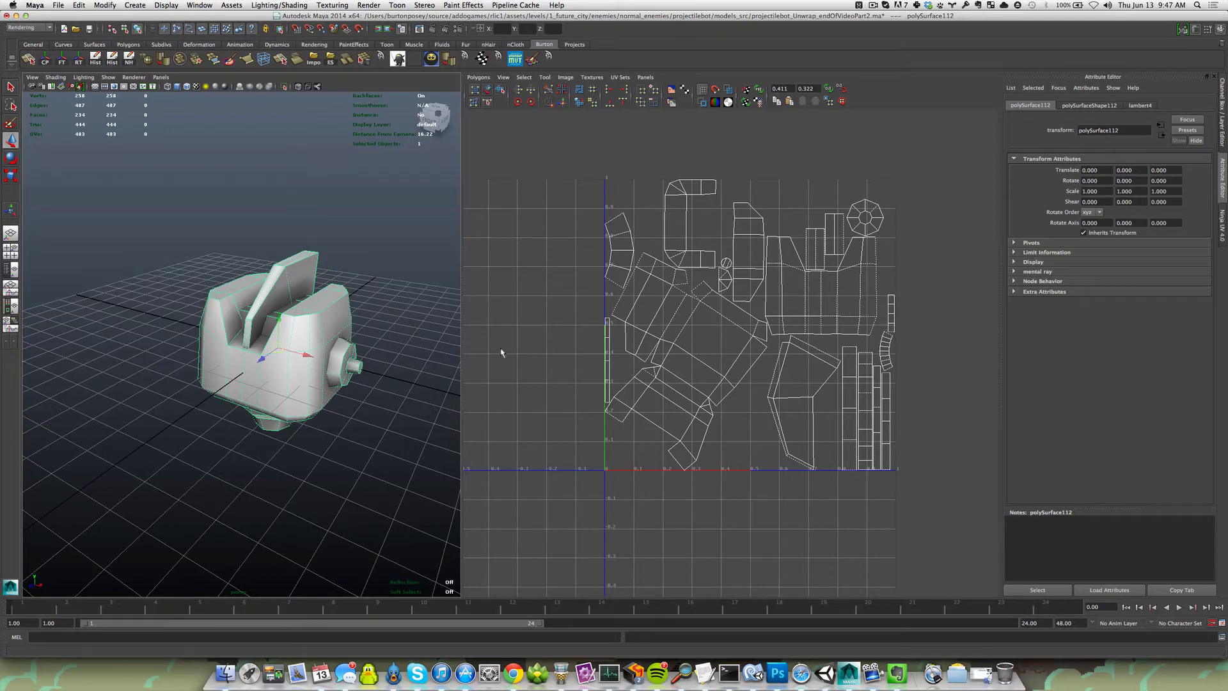
mouse_move(278, 356)
left_mouse_down()
mouse_move(311, 308)
mouse_move(309, 381)
left_mouse_up()
scroll(303, 348, "up", 5)
scroll(303, 348, "down", 2)
key("5")
- Select mirrored face pairs on the robot's upper prongs and front to compare their placement in the UV layout
right_click(310, 380)
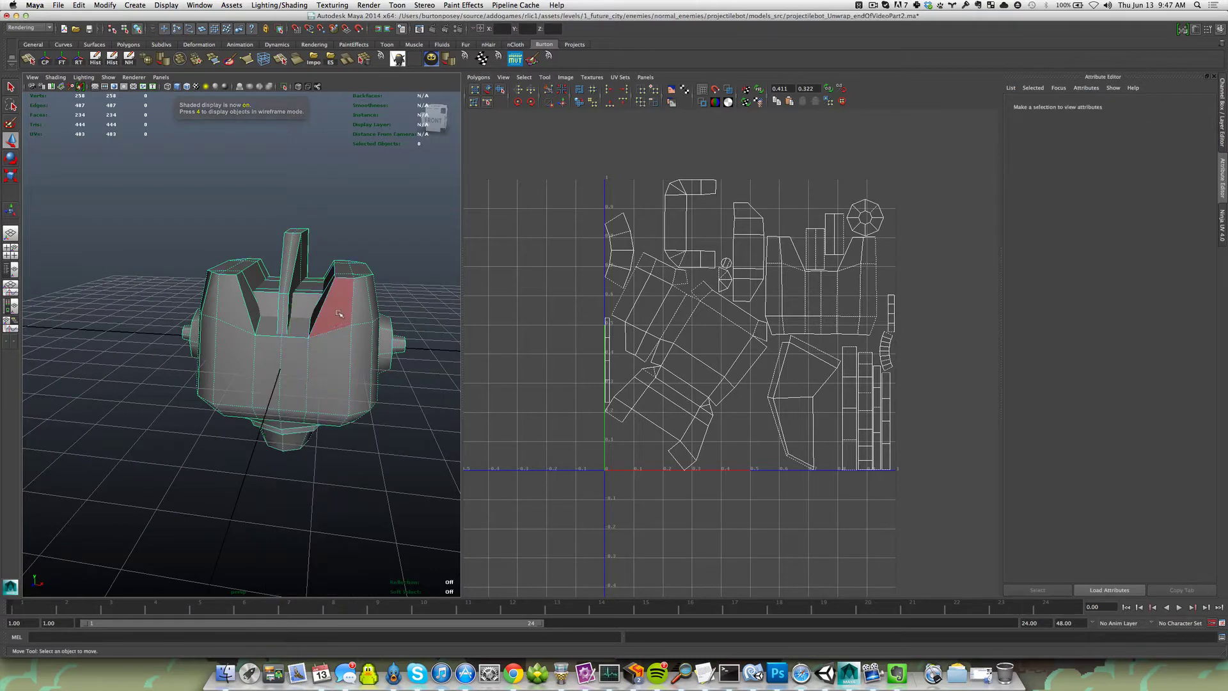
left_click(343, 269)
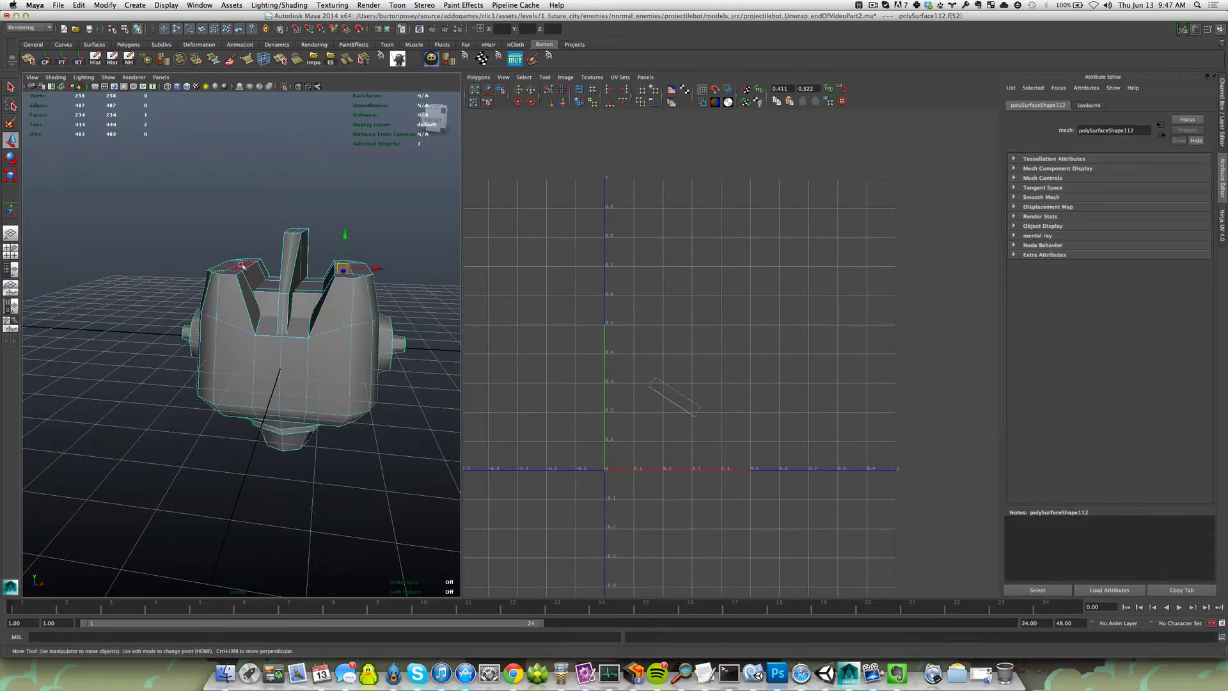
left_click(242, 266, "shift")
left_click_drag(366, 324, 357, 351)
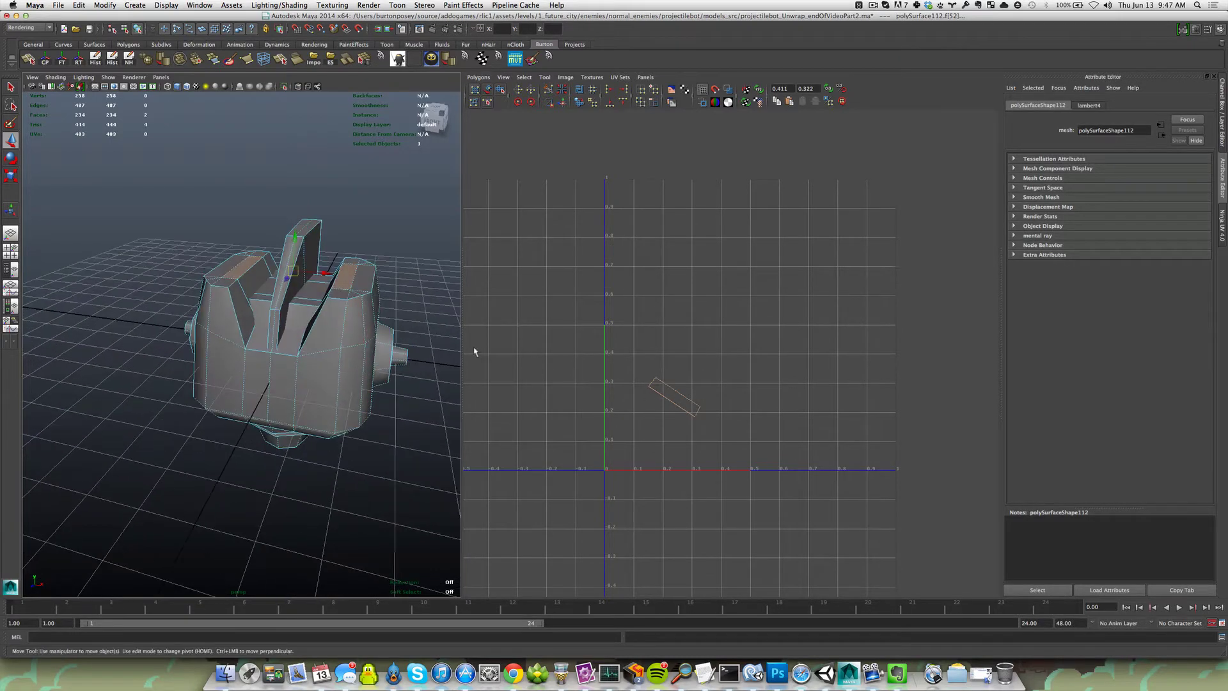
right_click(316, 381)
left_click(317, 387)
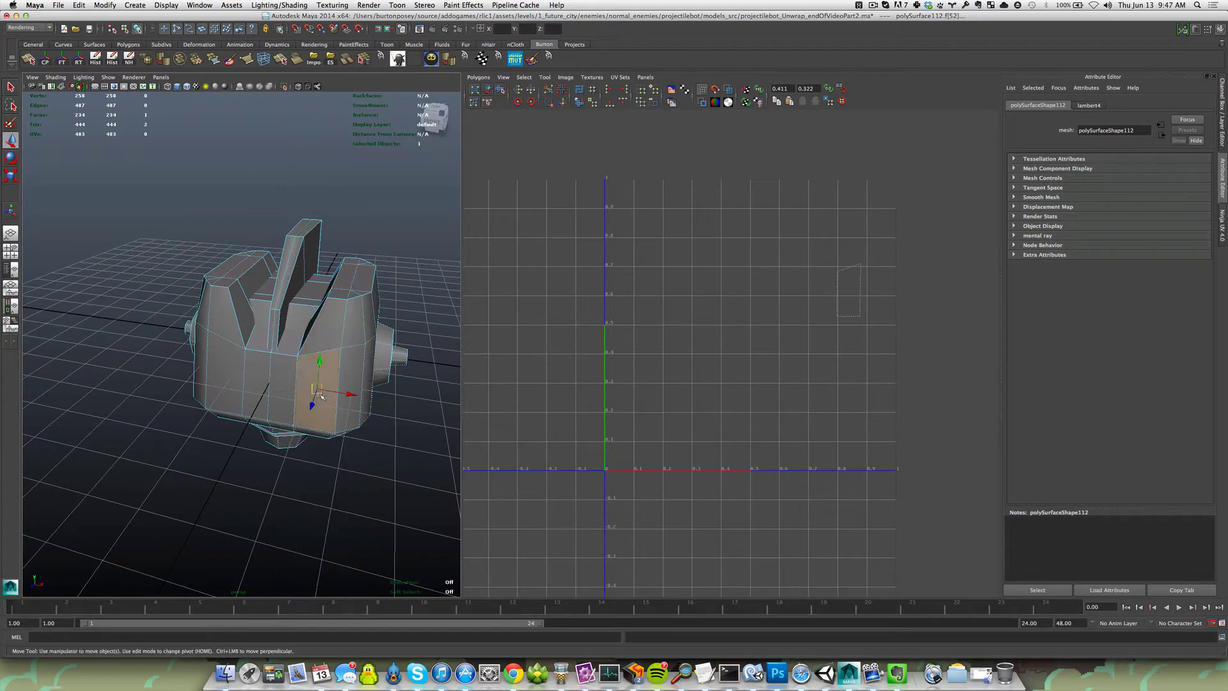
left_click(229, 387, "shift")
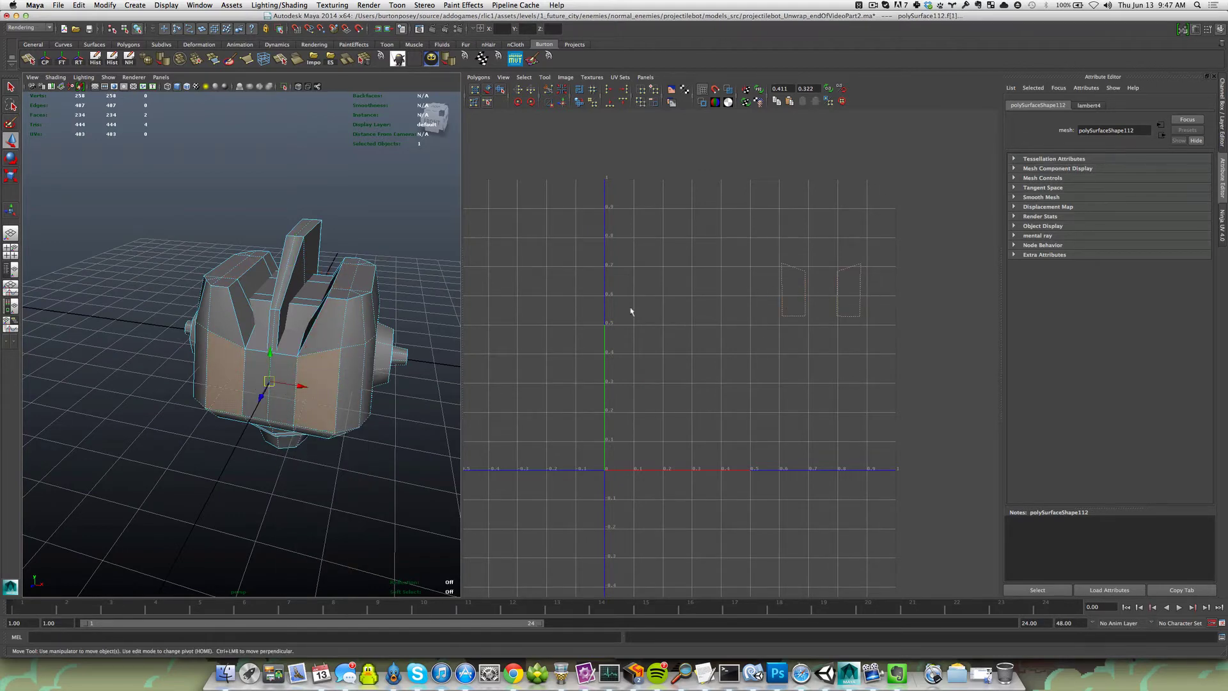
- Select a vertical edge on the robot's front and toggle the soft edge display
right_click(341, 401)
left_click(340, 371)
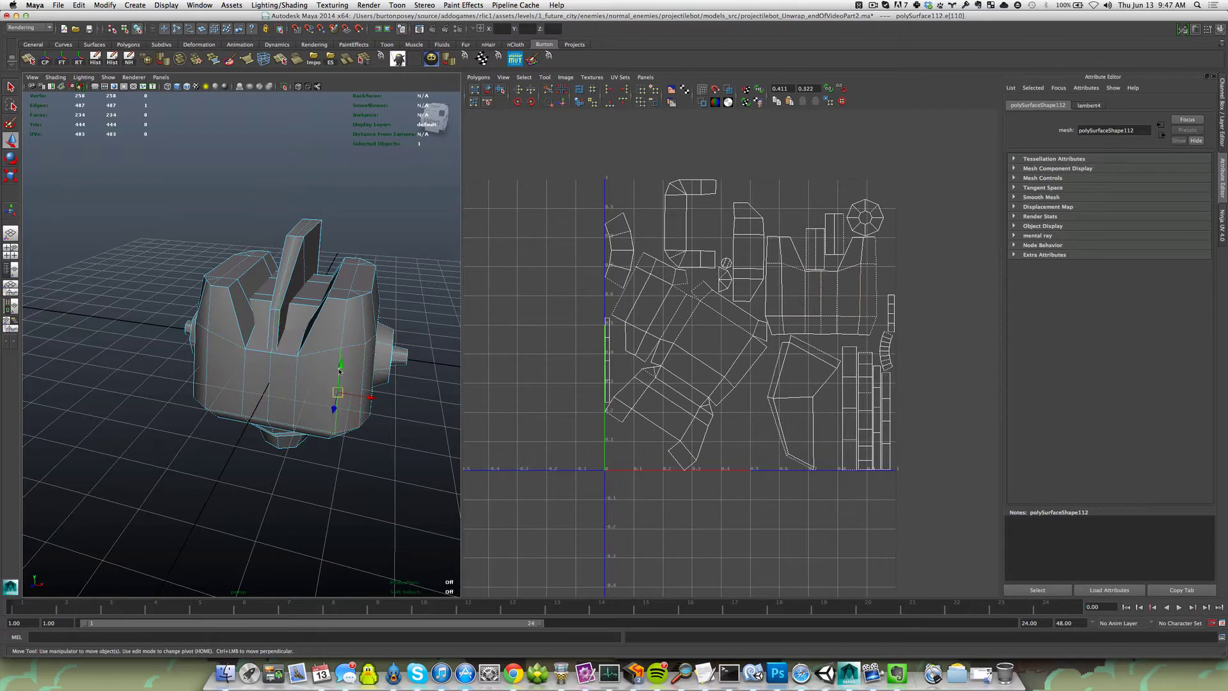
right_click(316, 366, "shift")
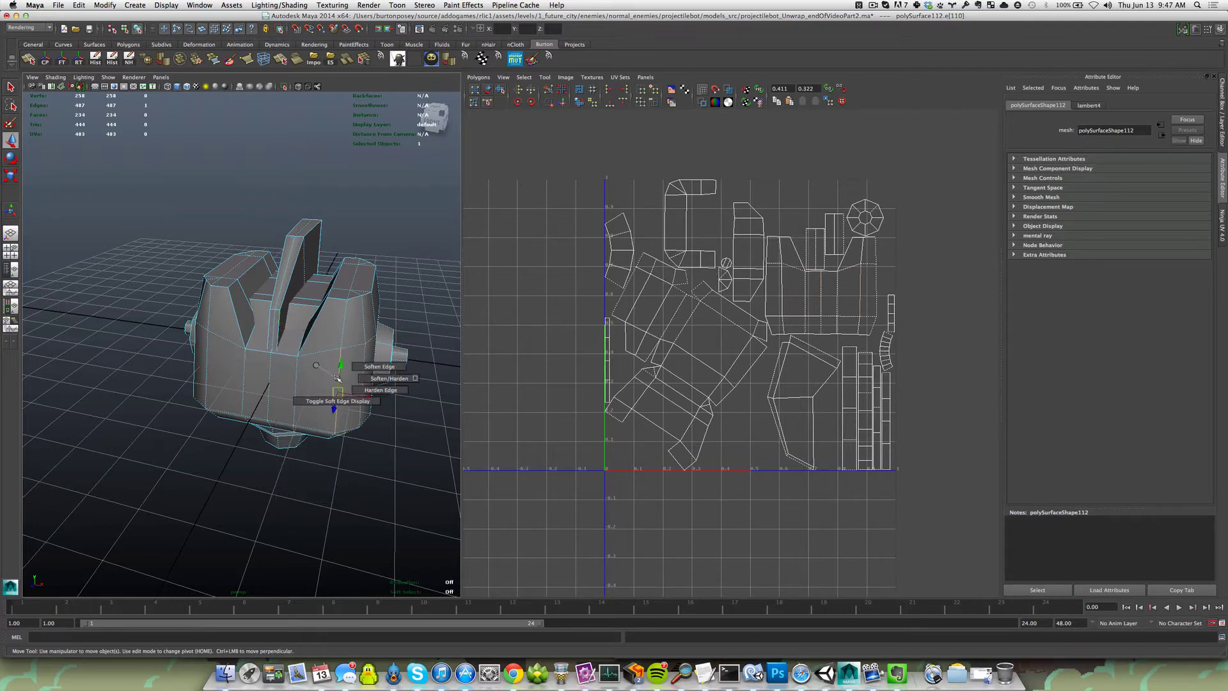
right_click(316, 365, "shift")
mouse_move(320, 499)
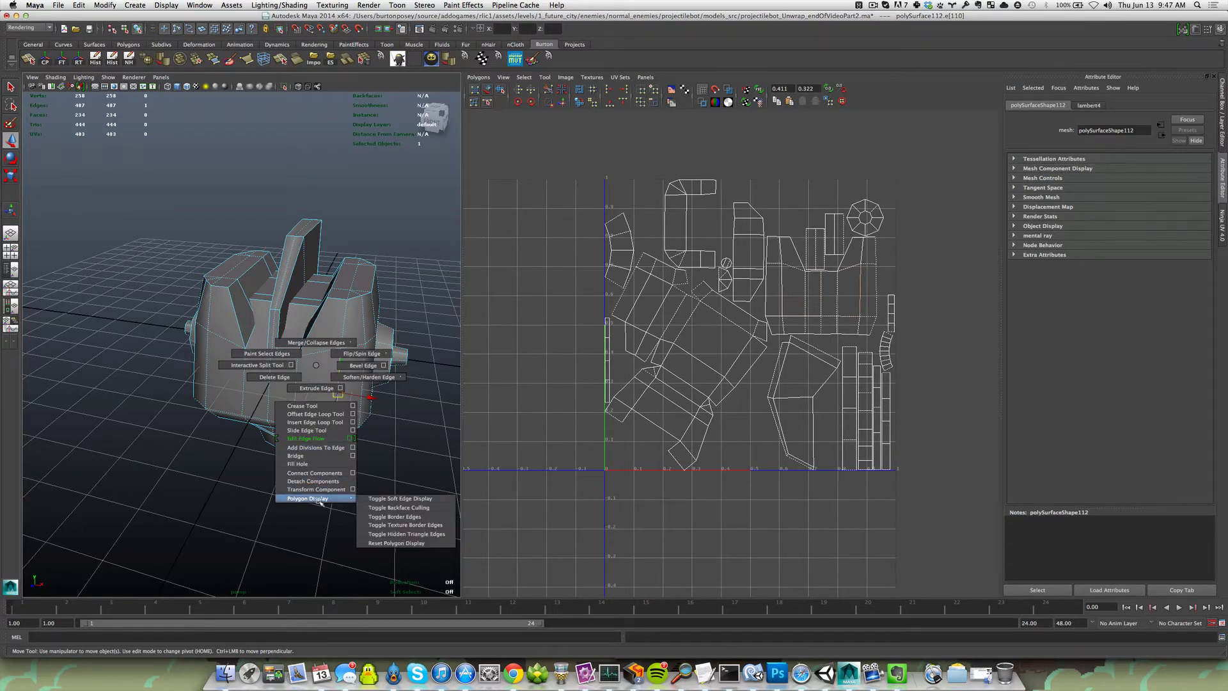
left_click(389, 500)
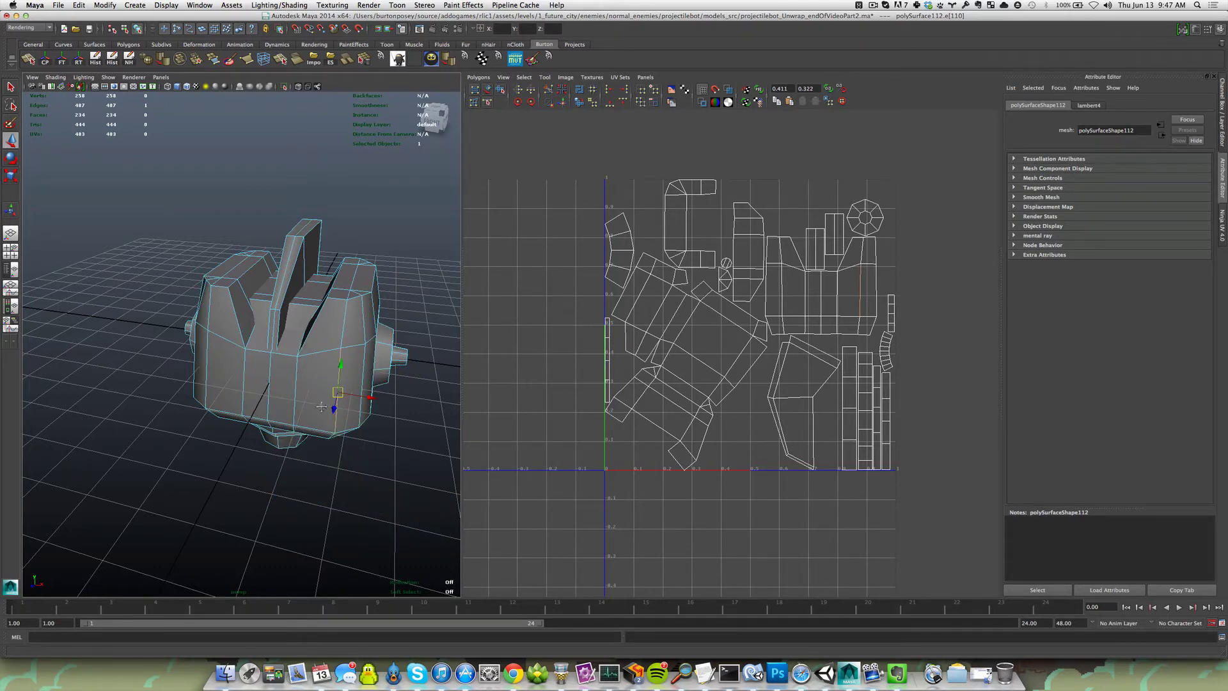
- Return to object selection with the whole robot mesh selected and save the scene
left_click_drag(301, 413, 186, 444, "alt")
left_click(158, 469)
left_click(263, 406)
left_click(214, 473)
left_click(259, 404)
left_click(187, 444)
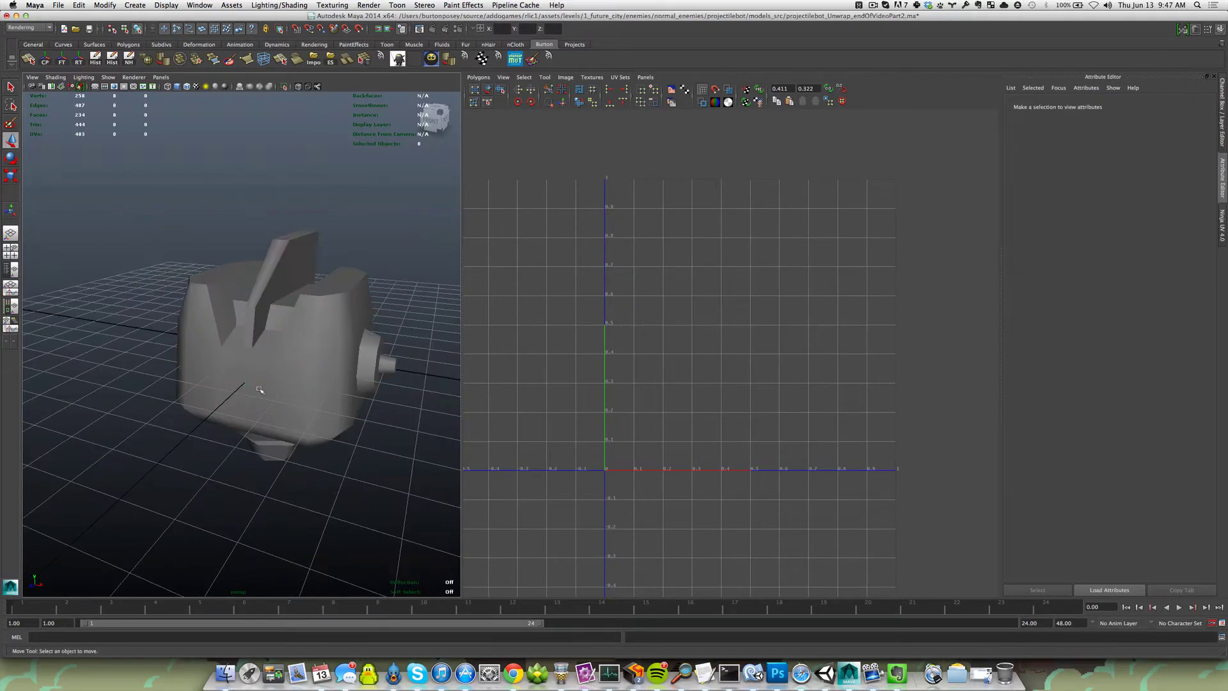
left_click(262, 409)
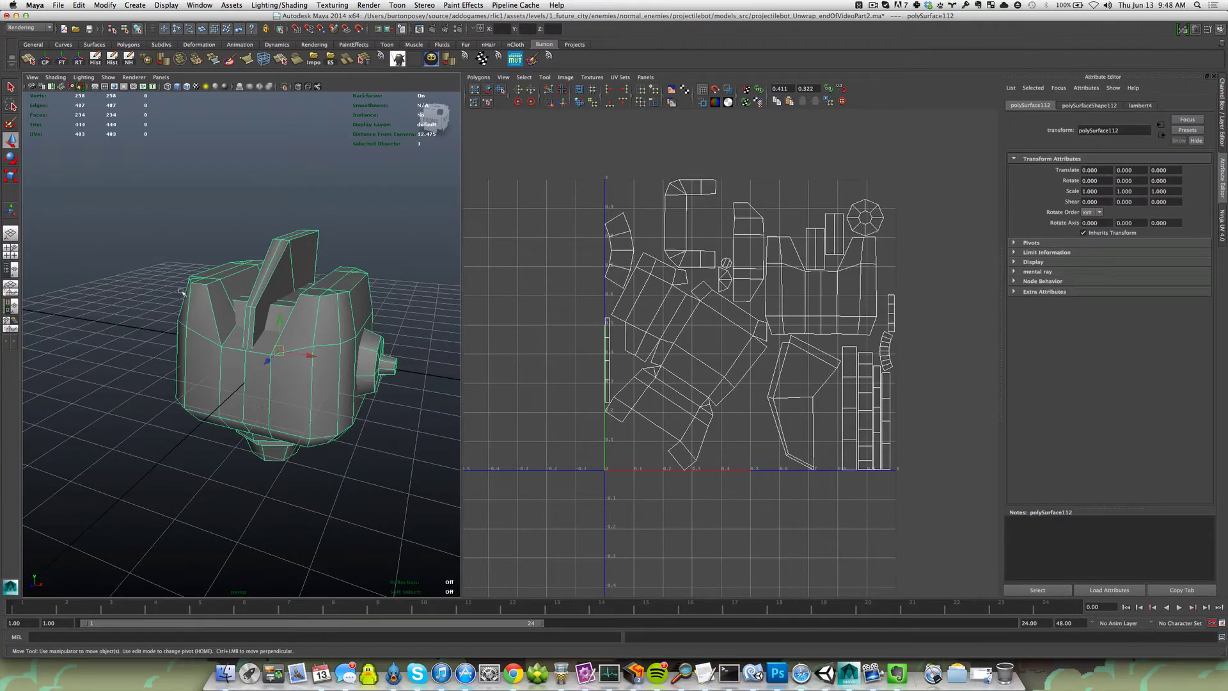
key("ctrl+s")
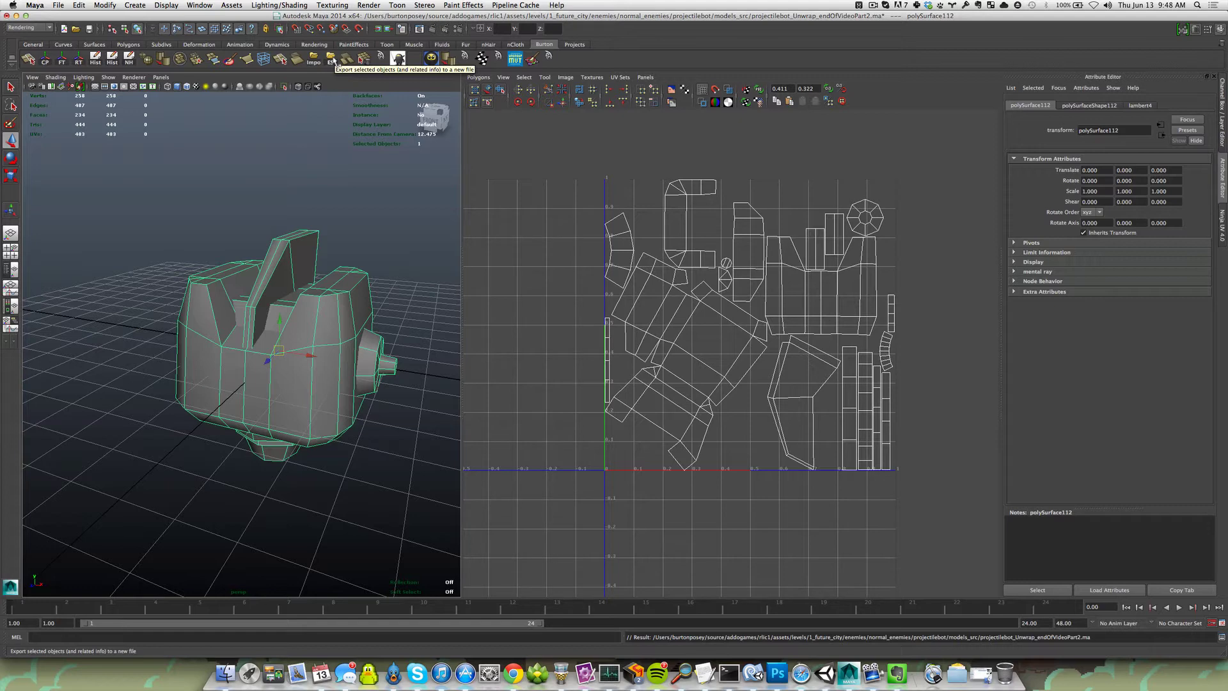
left_click(331, 59)
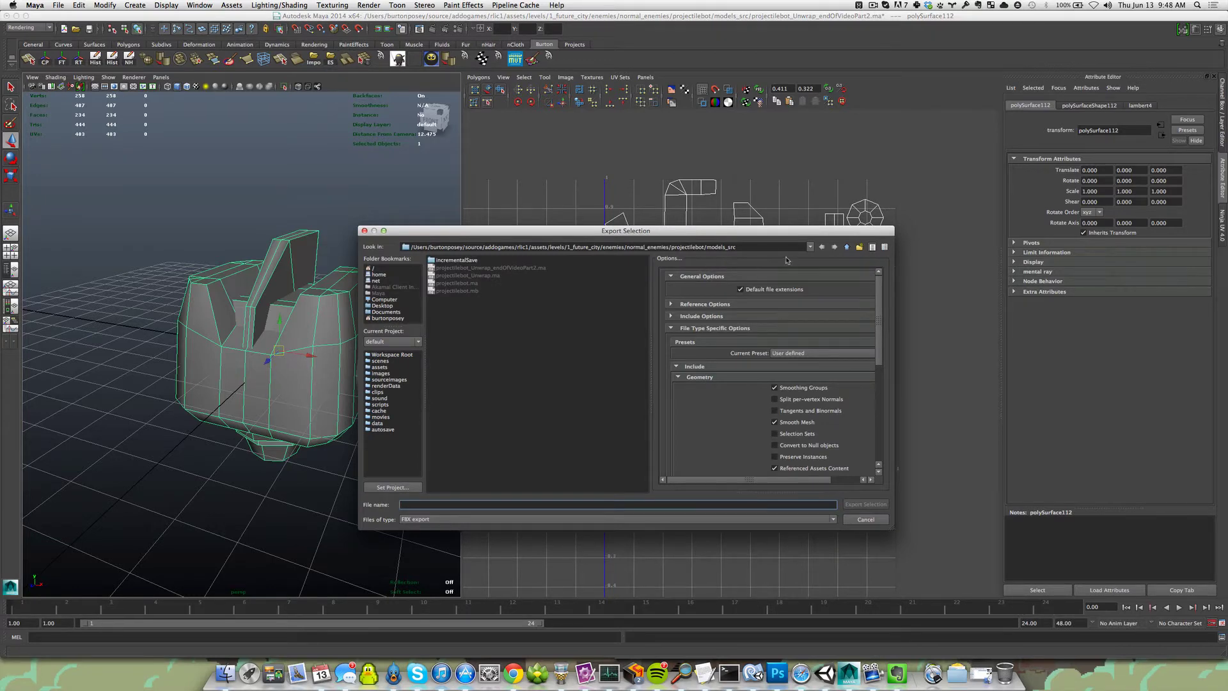
left_click(810, 248)
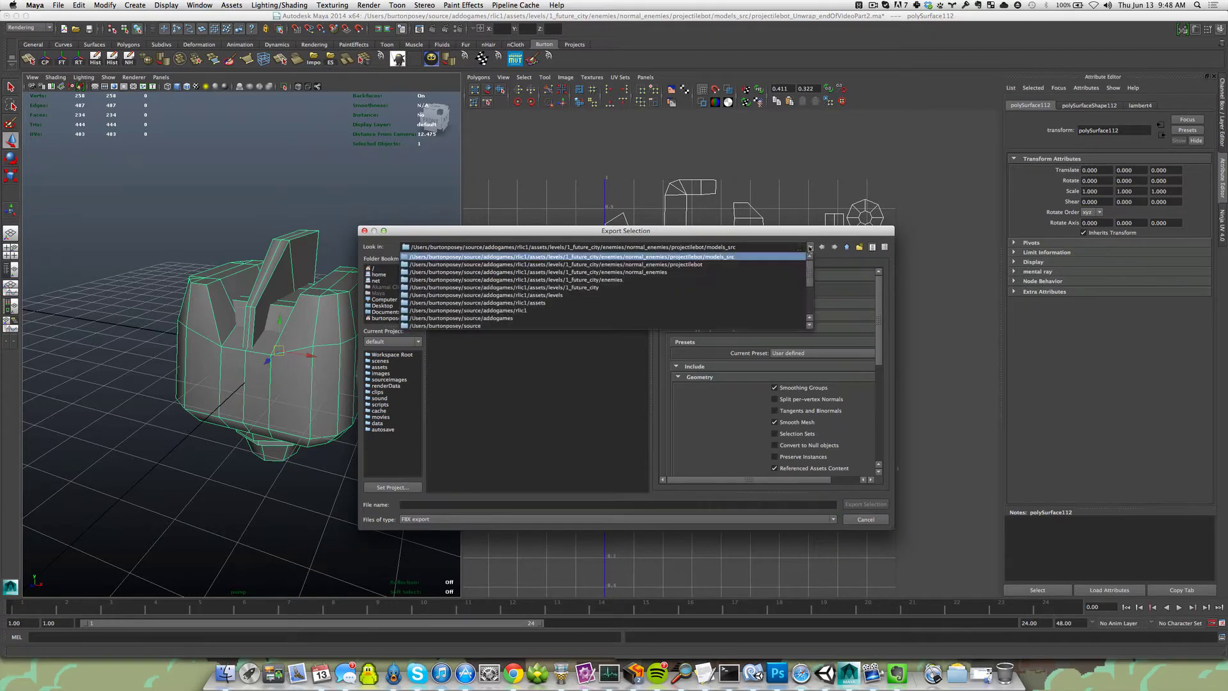
left_click(722, 264)
double_click(442, 284)
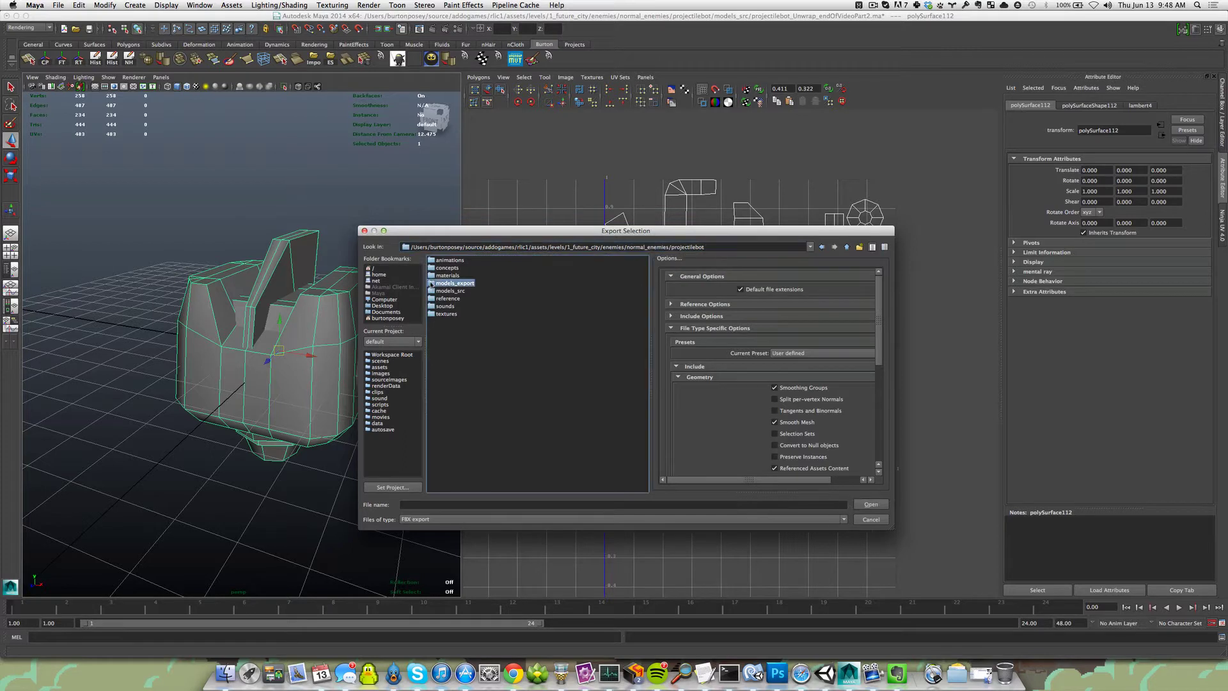
left_click(462, 505)
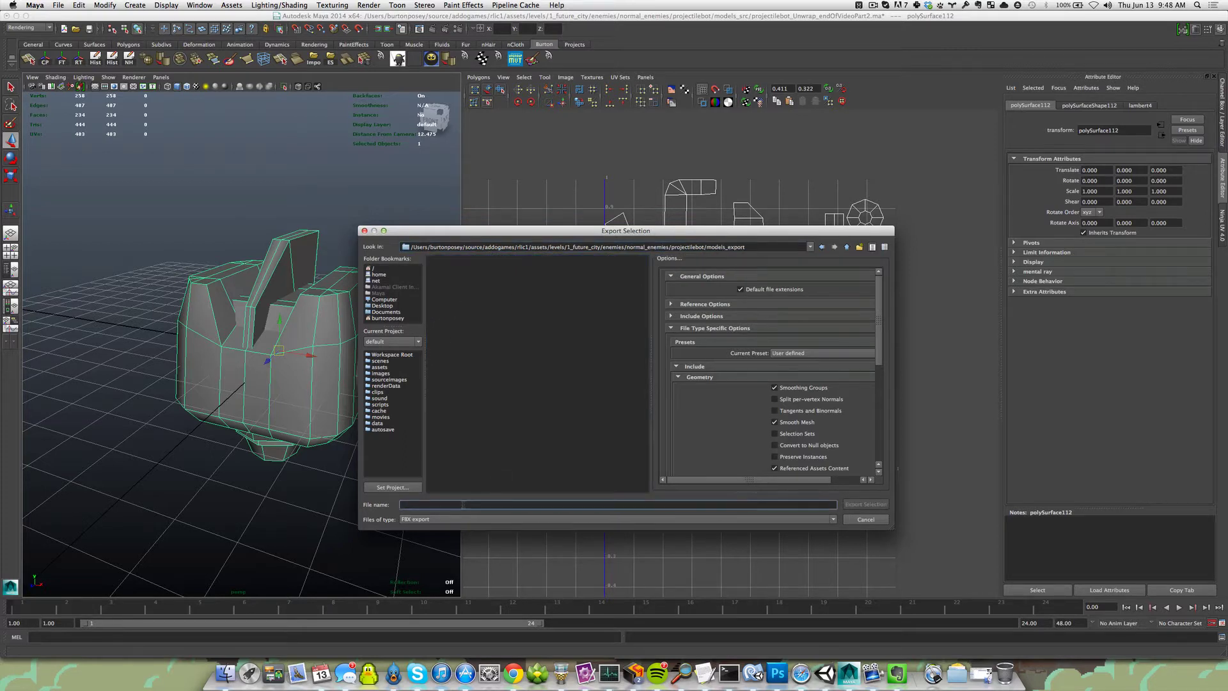
type("projectileBot.obj")
left_click(502, 520)
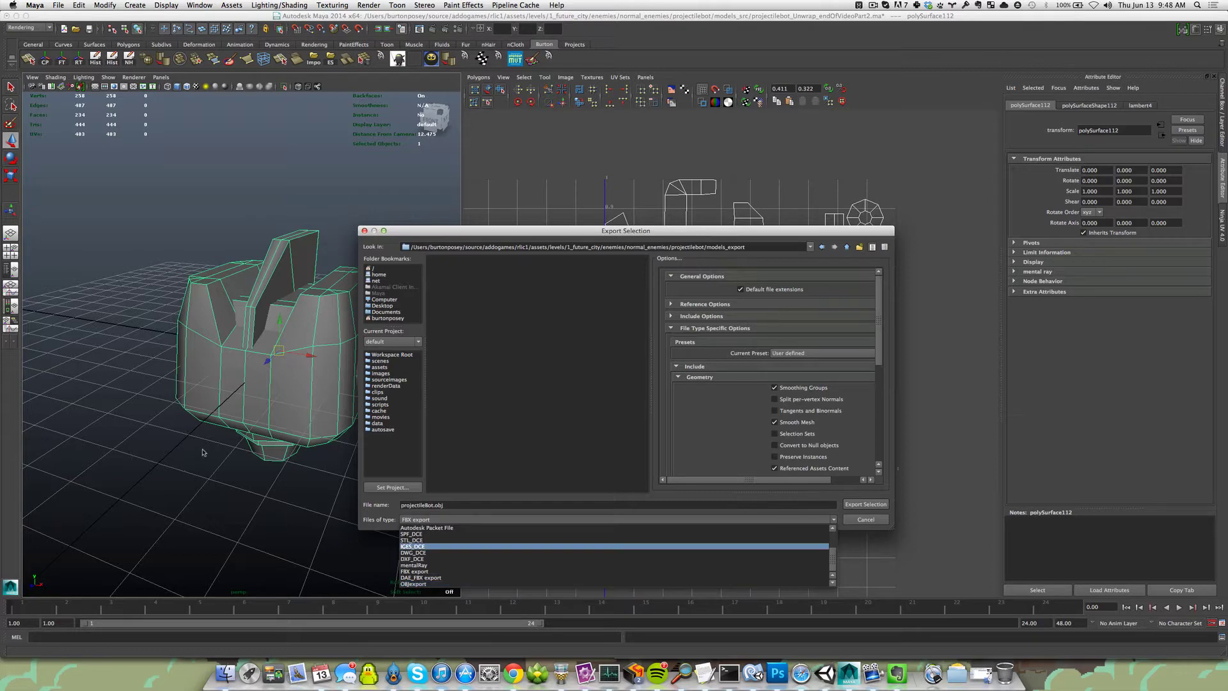
key("Escape")
key("Escape")
- Set the objExport.bundle plug-in to load automatically in the Plug-in Manager
key("space")
left_click(179, 382)
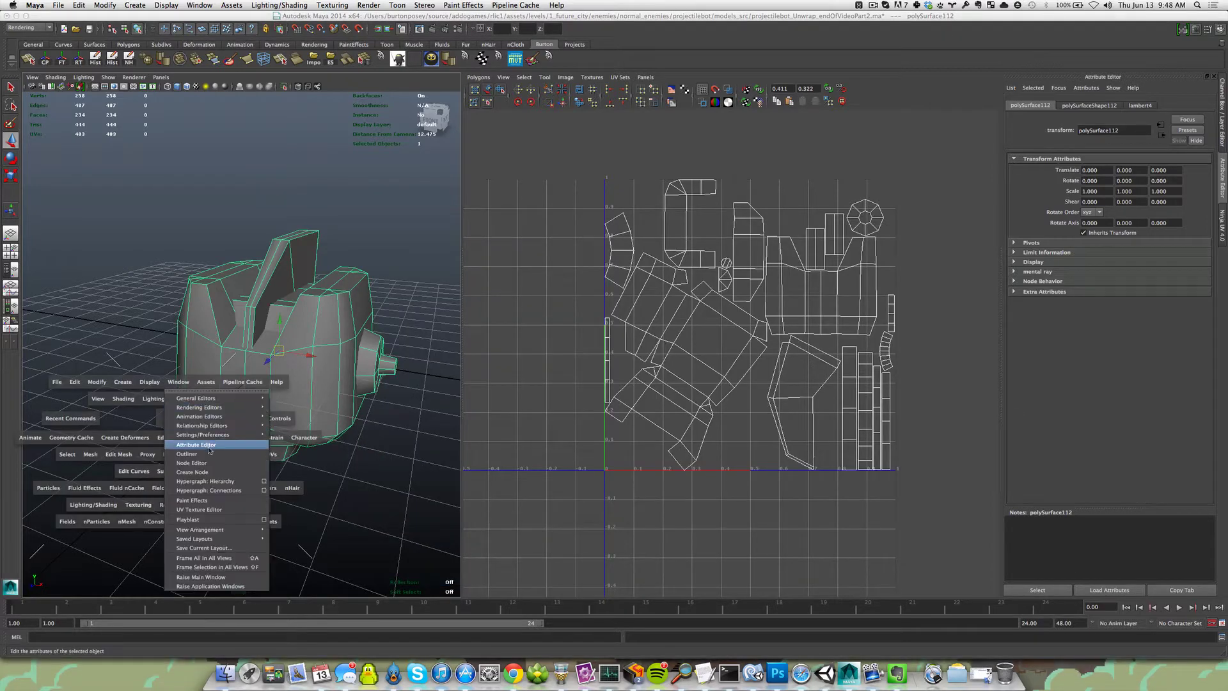
mouse_move(225, 437)
left_click(302, 515)
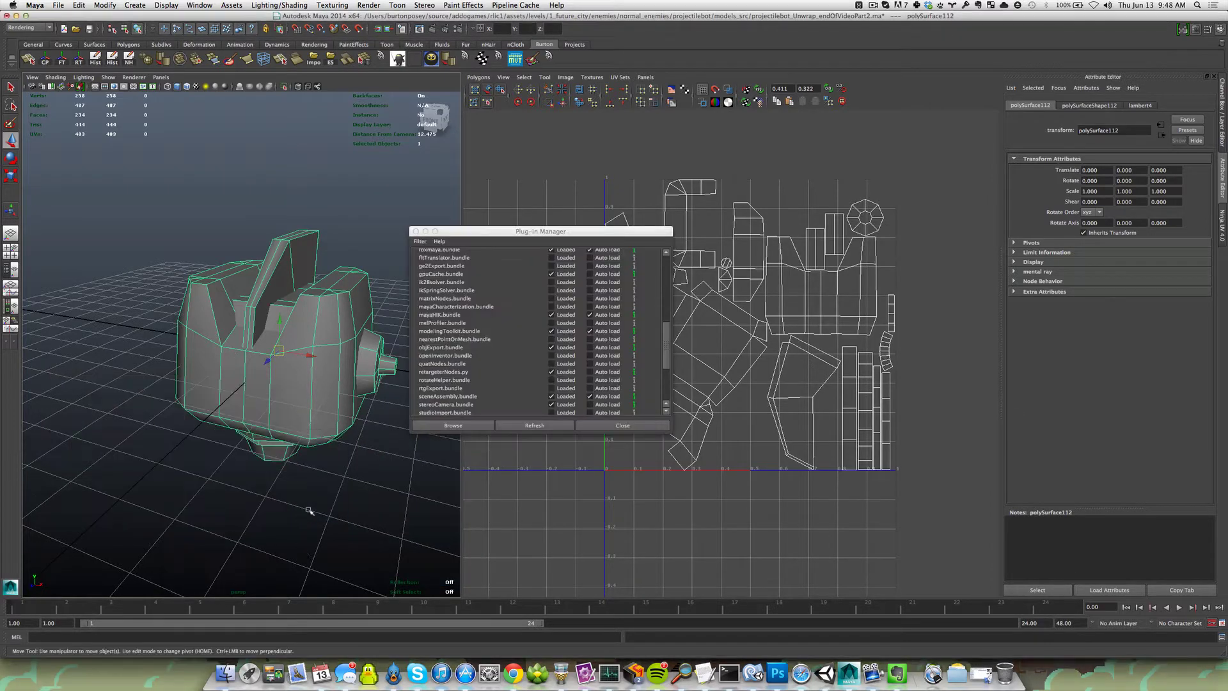
scroll(511, 377, "down", 10)
scroll(433, 356, "up", 3)
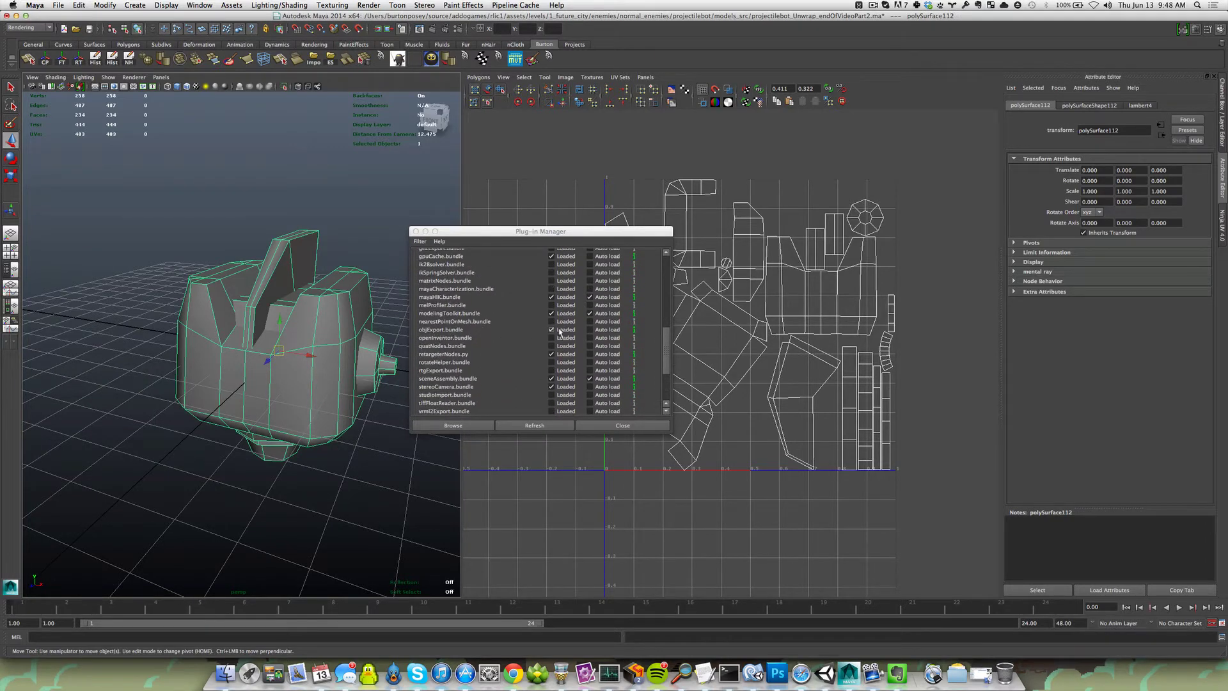
left_click(590, 329)
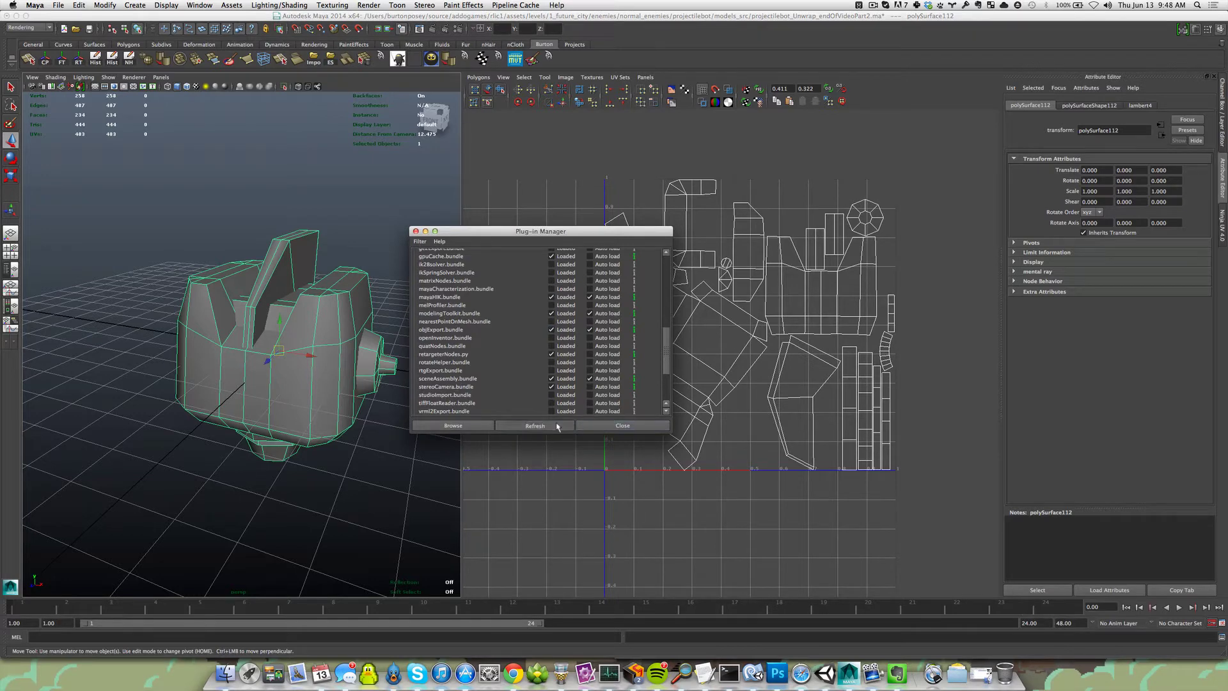
left_click(595, 426)
key("super+s")
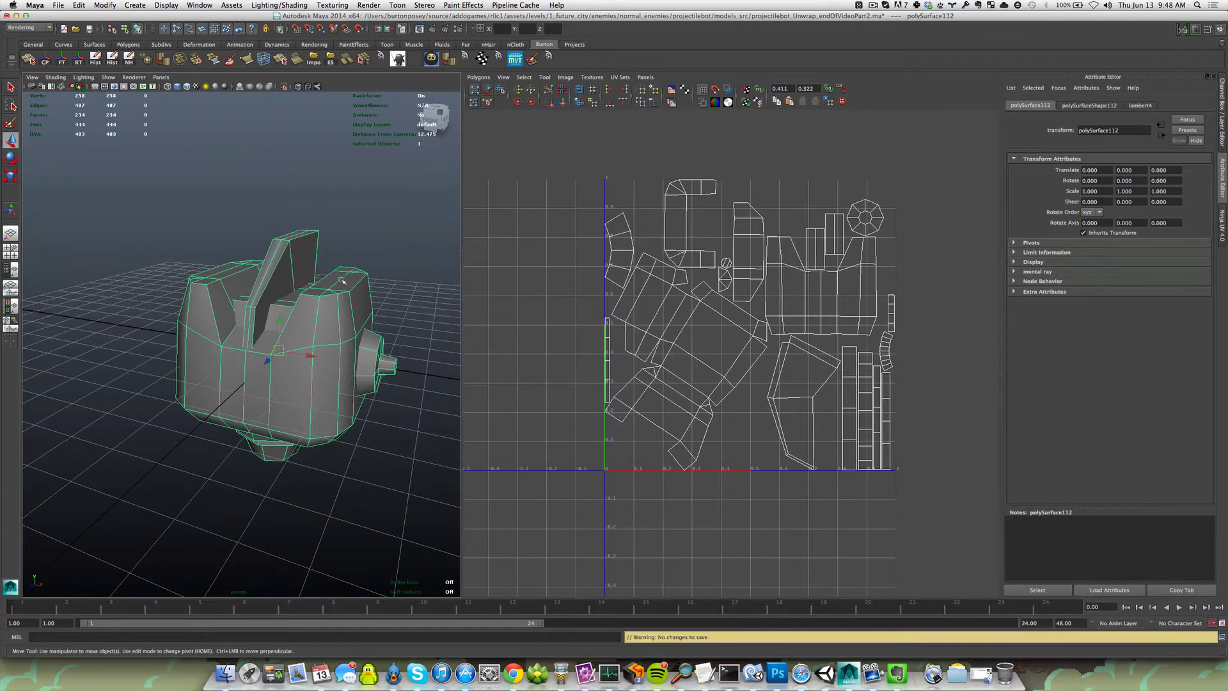
- Reselect the robot mesh and set up its export as projectileBot.obj in the models_export folder
left_click(58, 5)
left_click(86, 79)
left_click(354, 211)
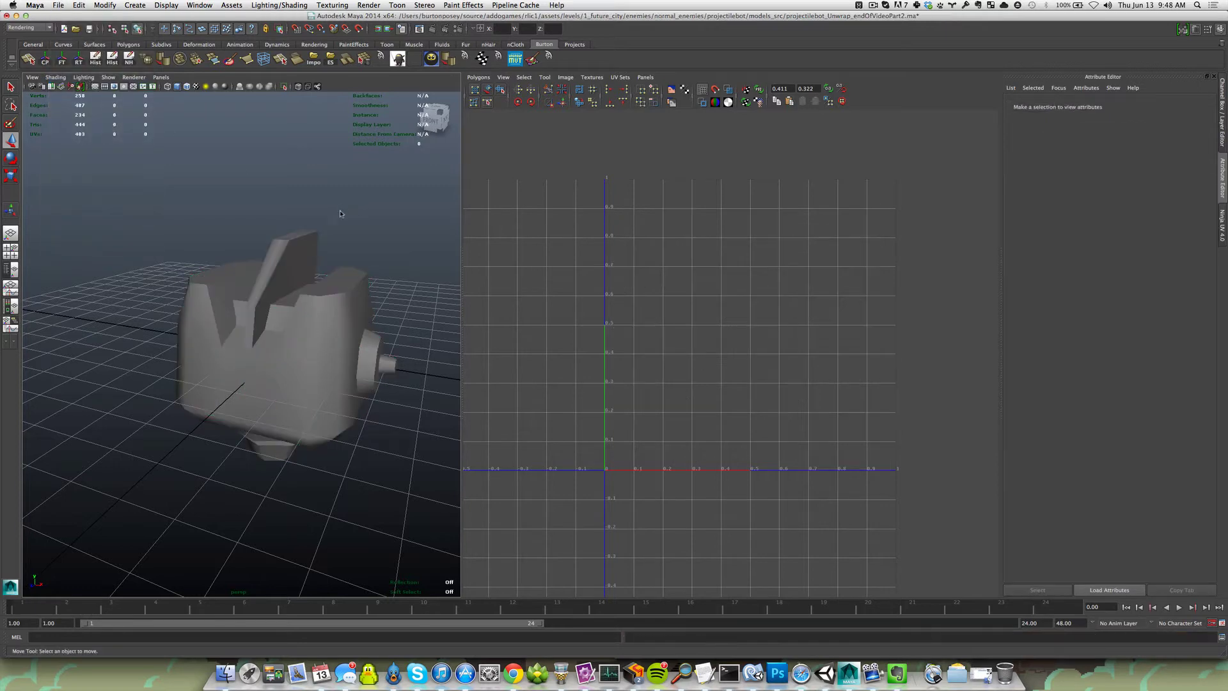
key("space")
left_click(322, 310)
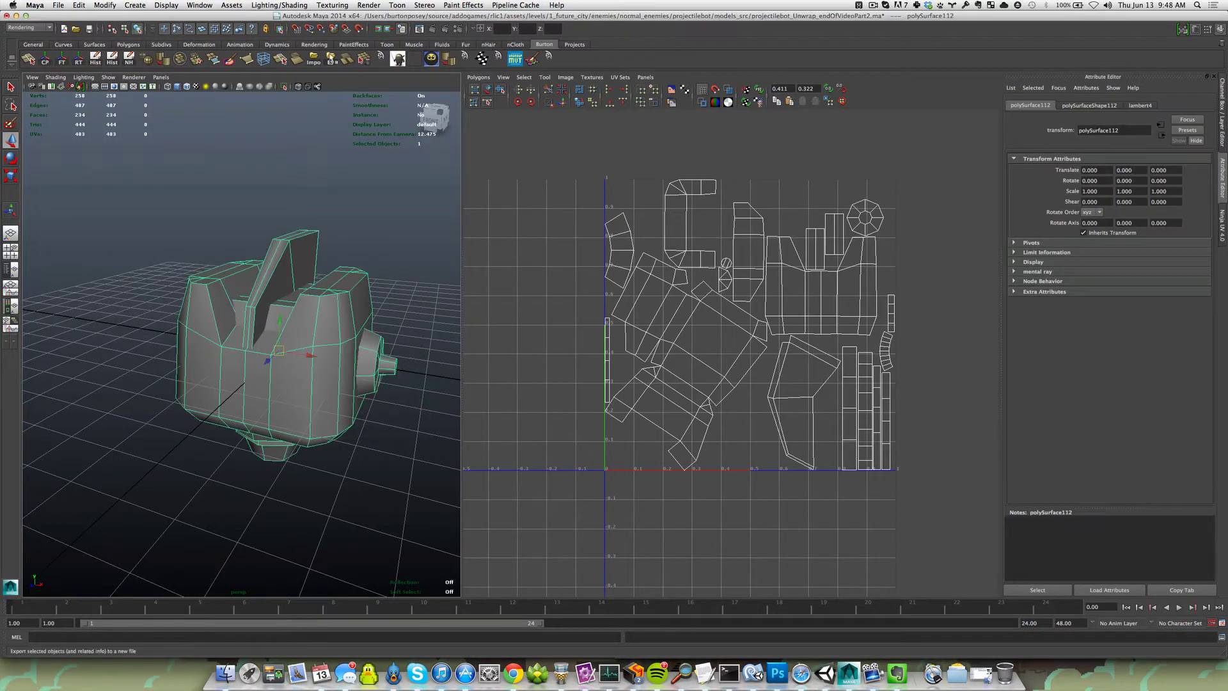
left_click(330, 58)
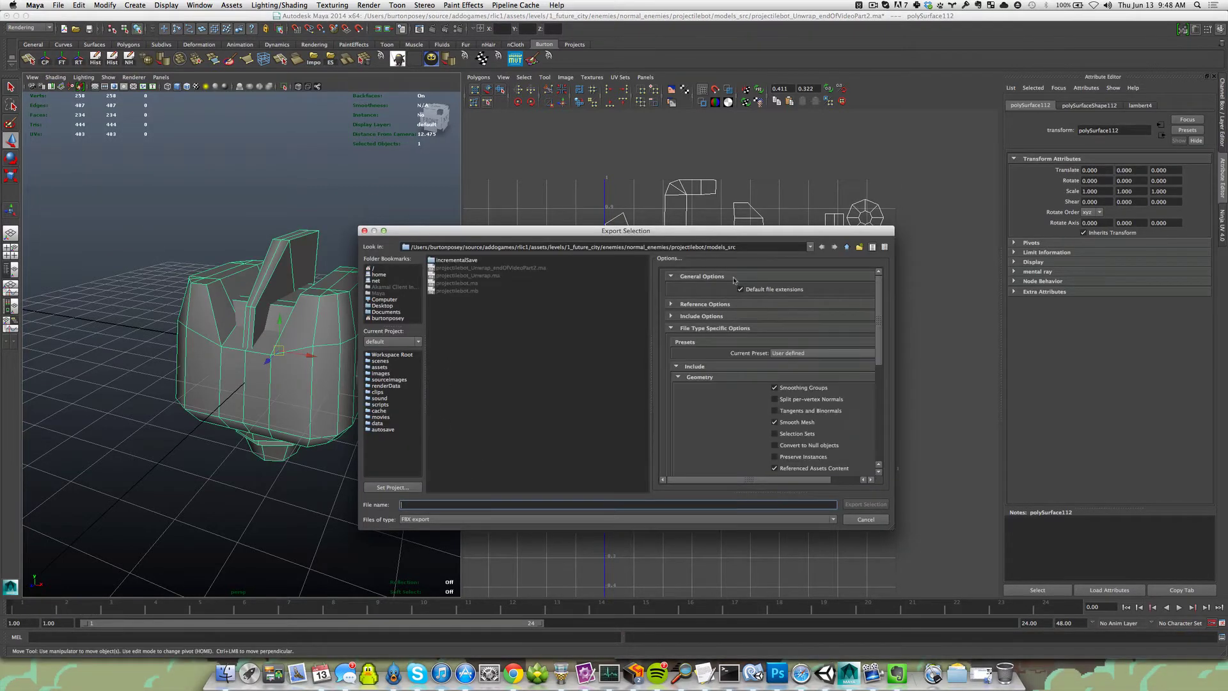
left_click(846, 248)
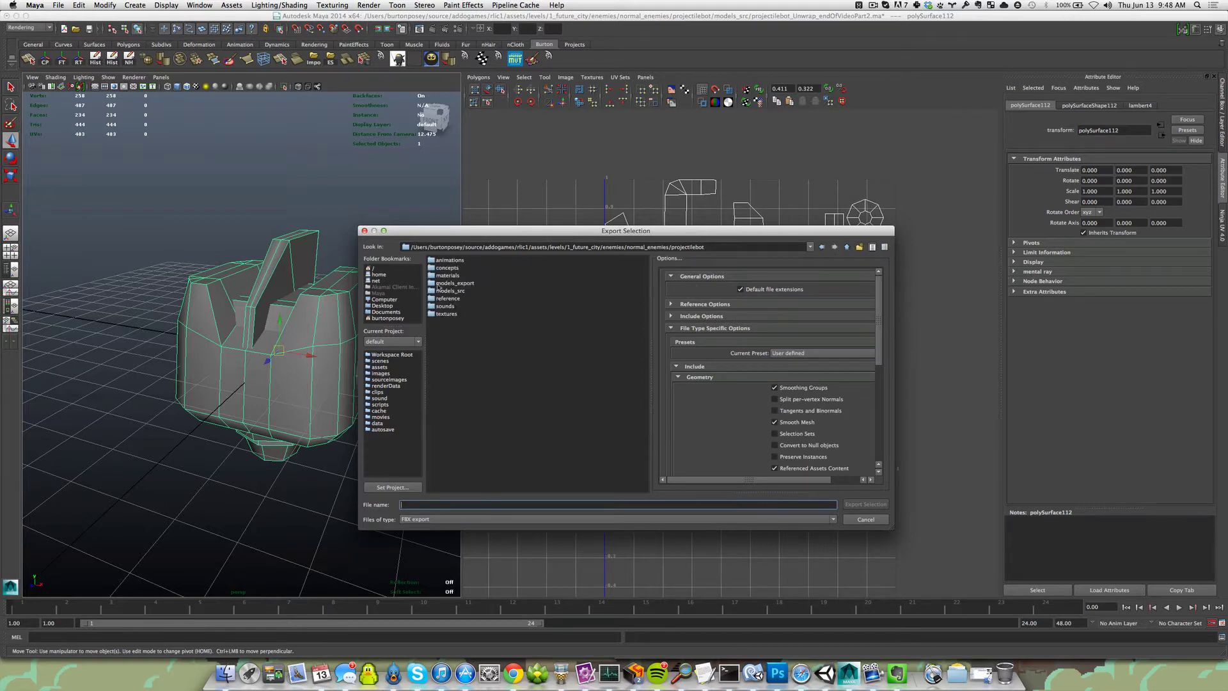
double_click(491, 304)
left_click(459, 504)
type("projectileBot.obj")
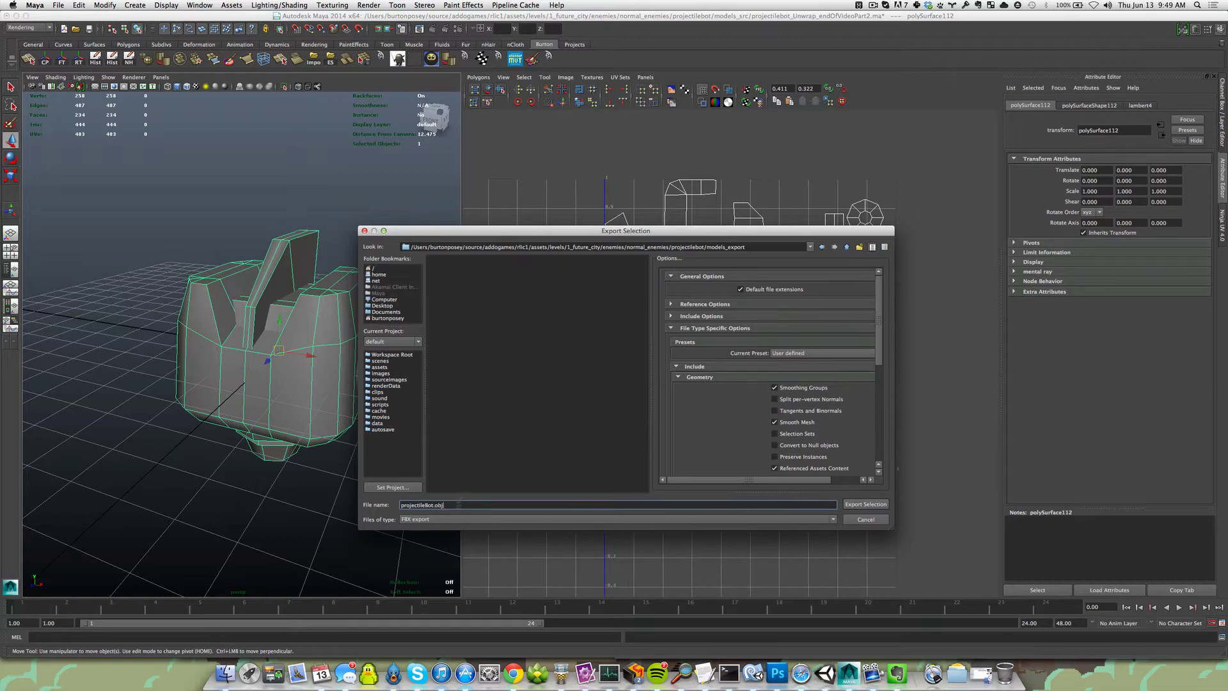
- Set the export file type to OBJexport and export the selected mesh
left_click(448, 519)
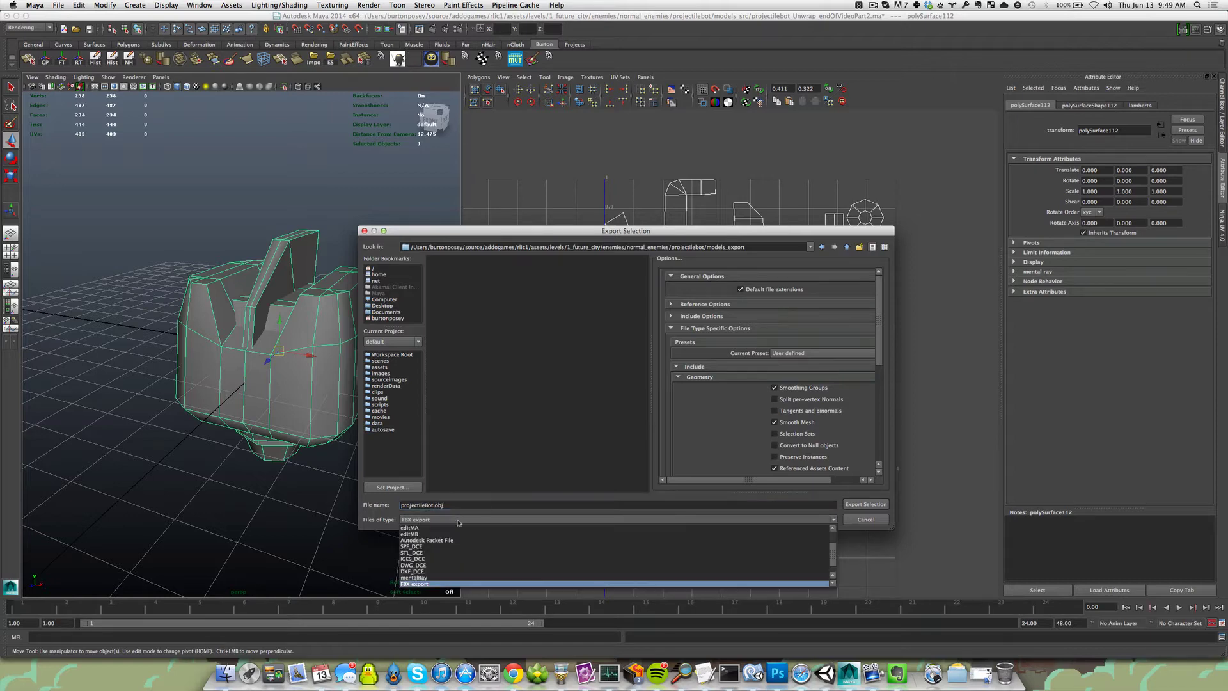
left_click(441, 583)
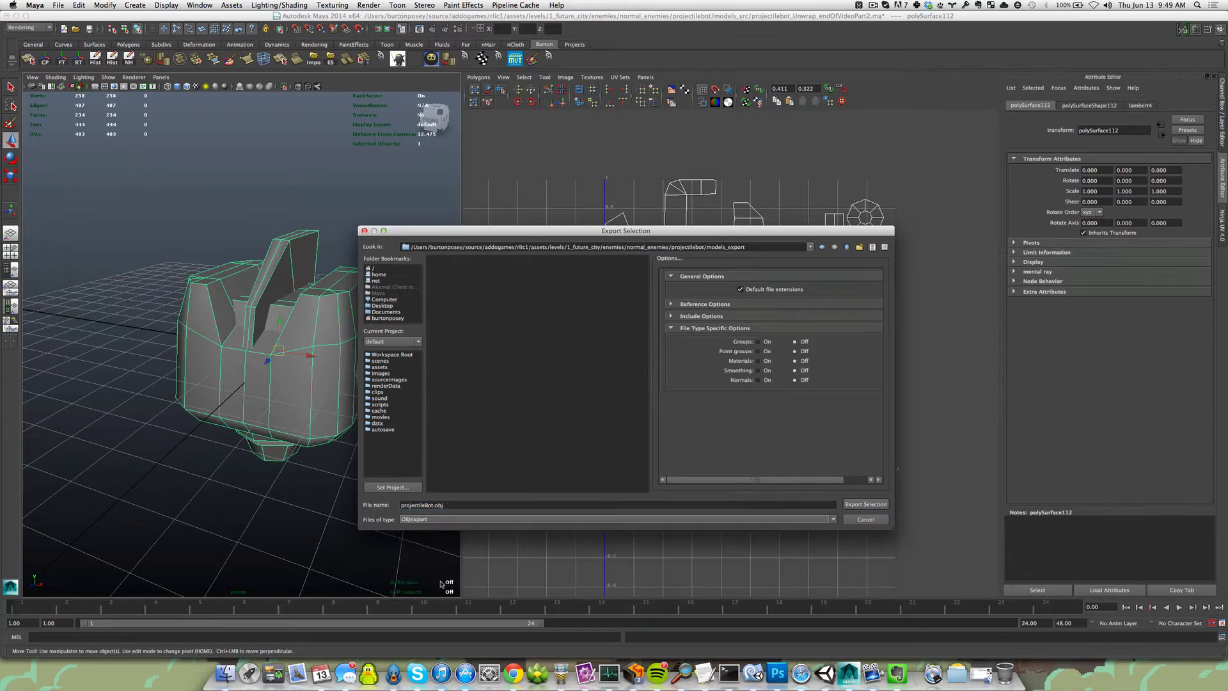
left_click(864, 504)
- Switch to Photoshop and open projectileBot.obj from the models_export folder
key("super+Tab")
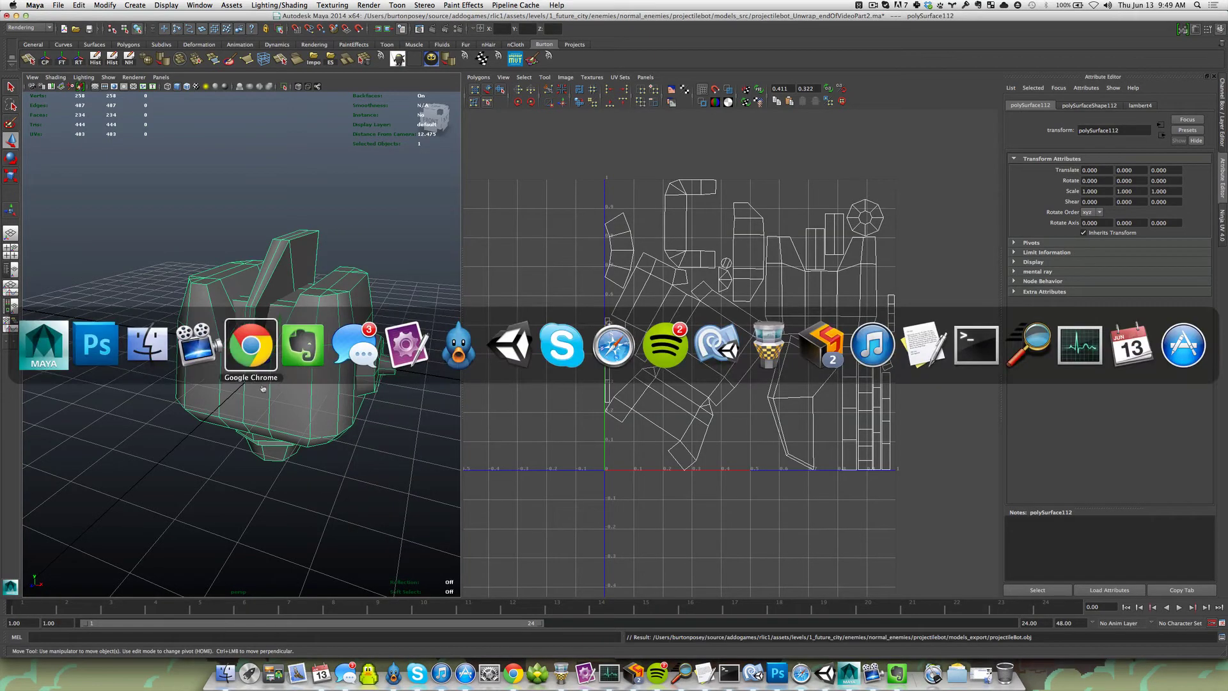
left_click(85, 347)
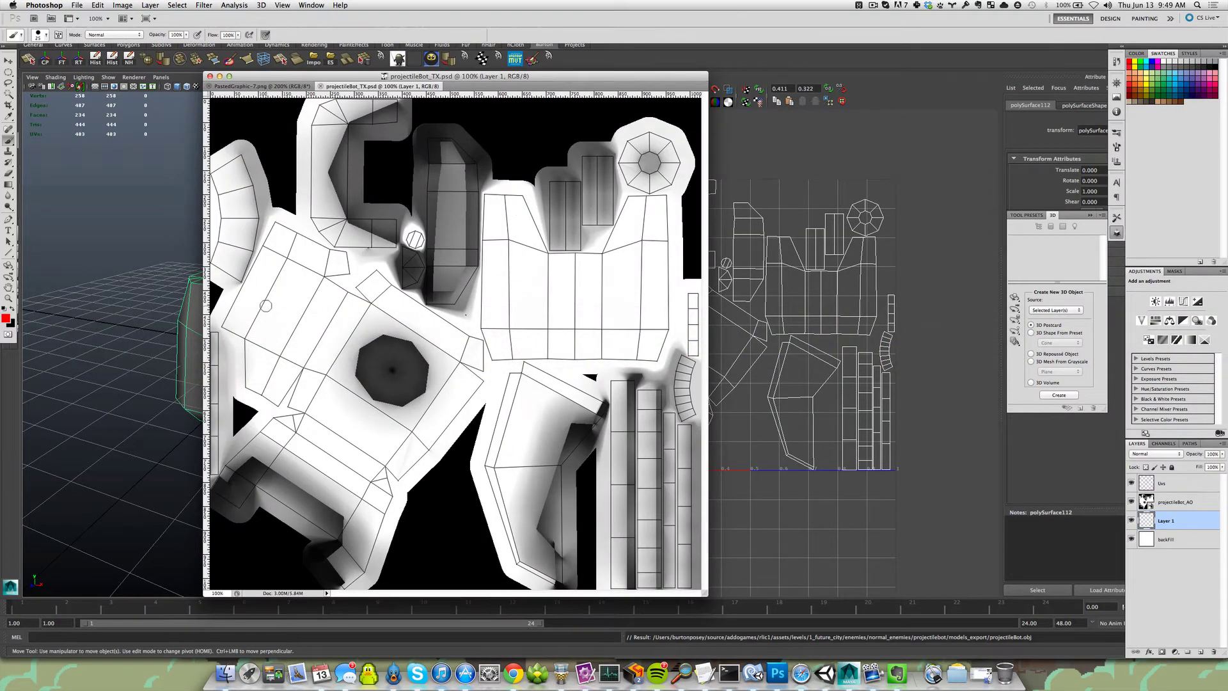
key("super+o")
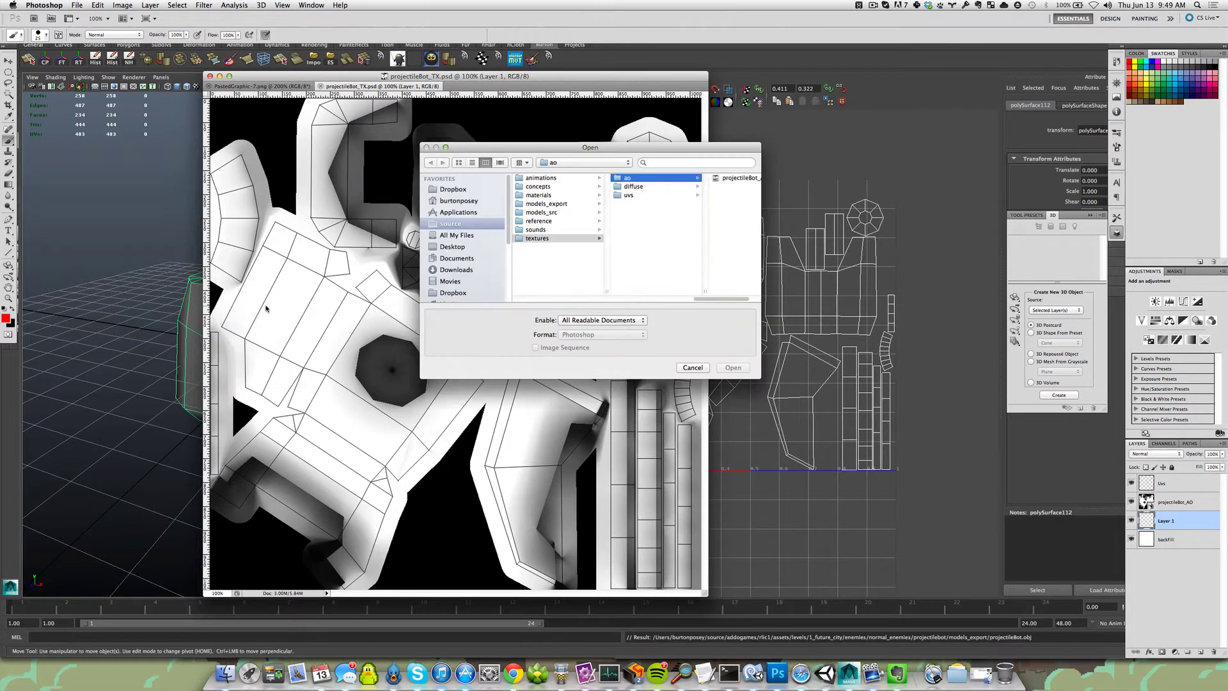
left_click(549, 204)
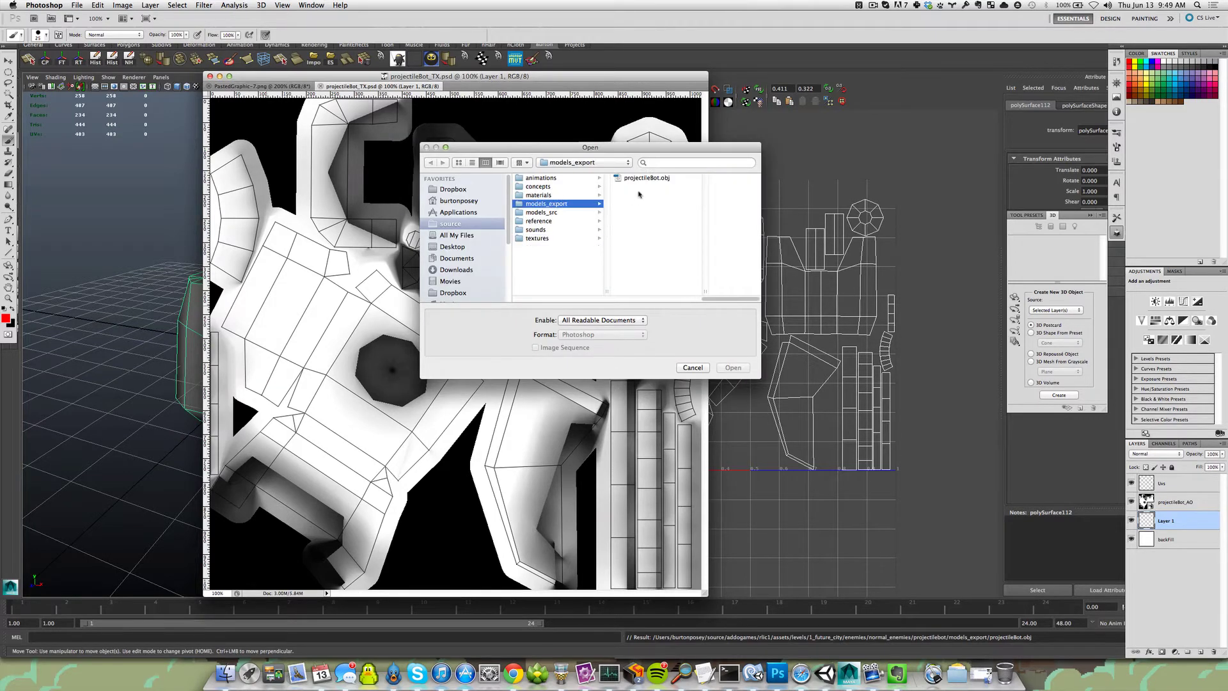
left_click(640, 179)
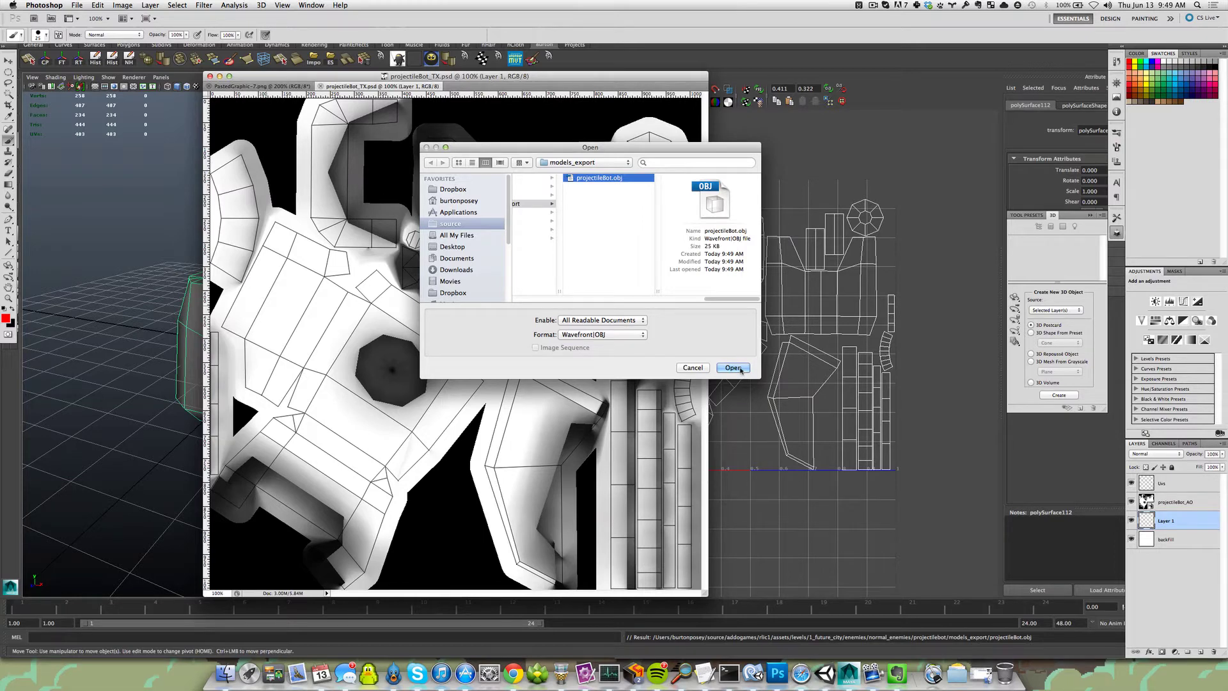
left_click(733, 368)
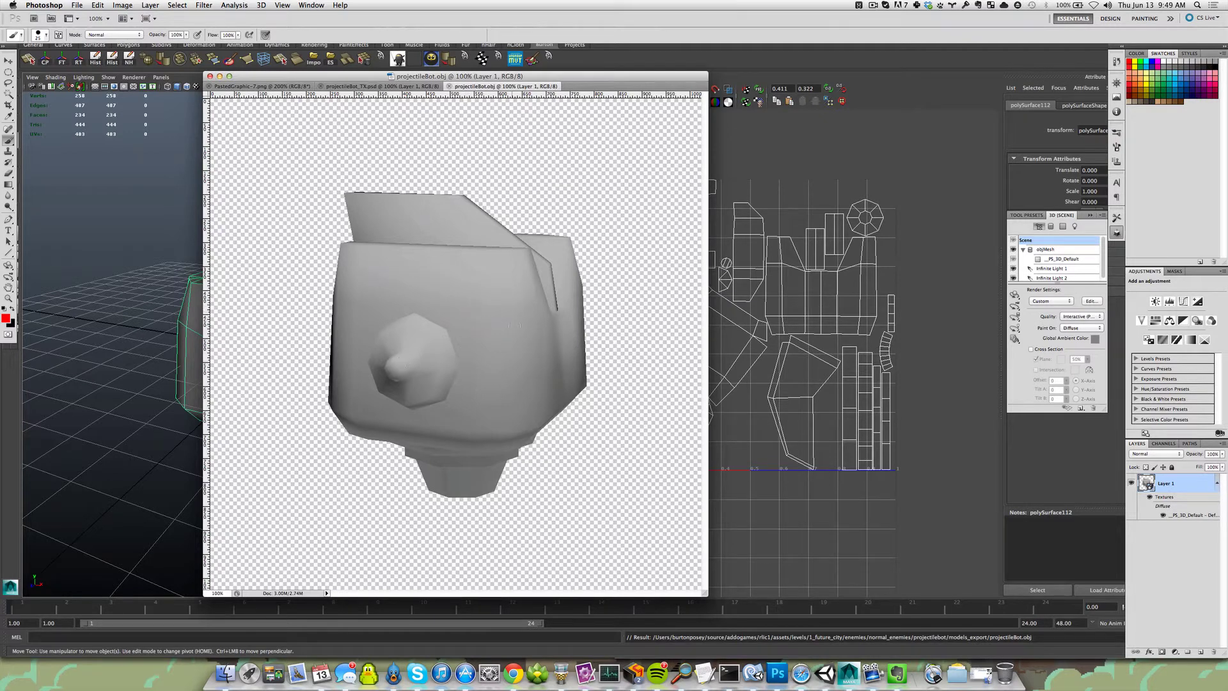
- Rotate the 3D robot to try out the object rotation, and set its position preset to Front
key("j")
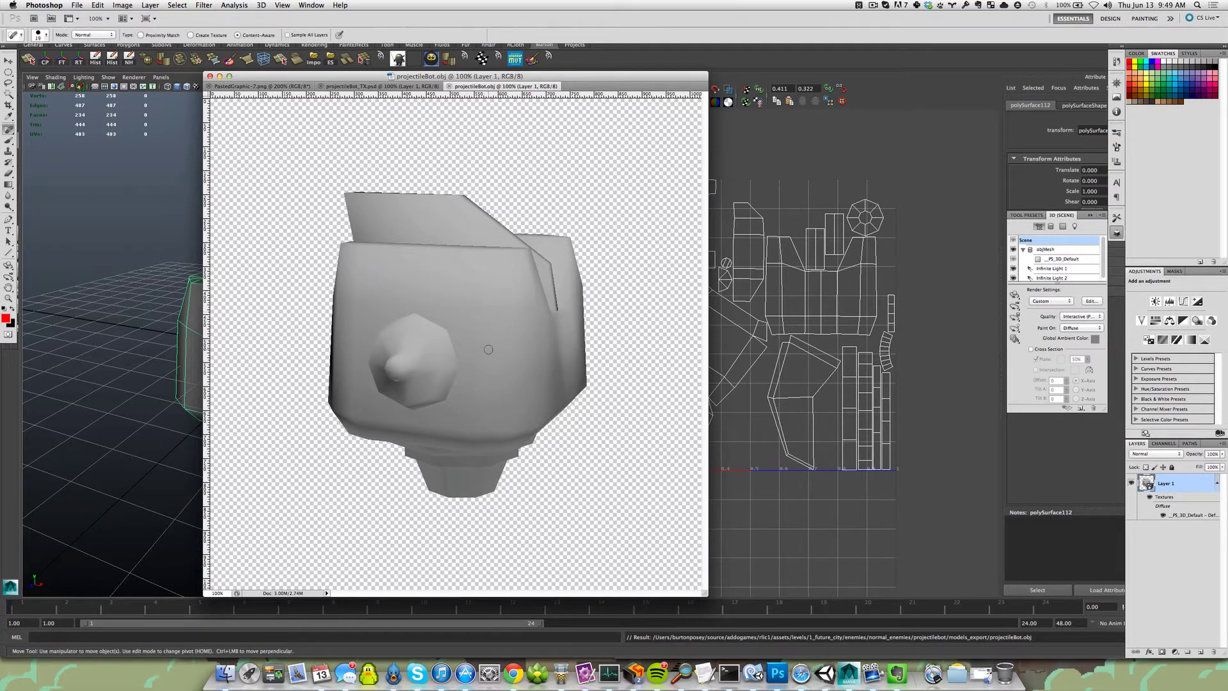
key("k")
mouse_move(493, 349)
left_mouse_down()
mouse_move(481, 357)
mouse_move(449, 333)
mouse_move(412, 353)
mouse_move(650, 358)
mouse_move(520, 481)
mouse_move(401, 315)
mouse_move(482, 351)
mouse_move(548, 356)
mouse_move(574, 324)
mouse_move(499, 340)
mouse_move(508, 355)
left_mouse_up()
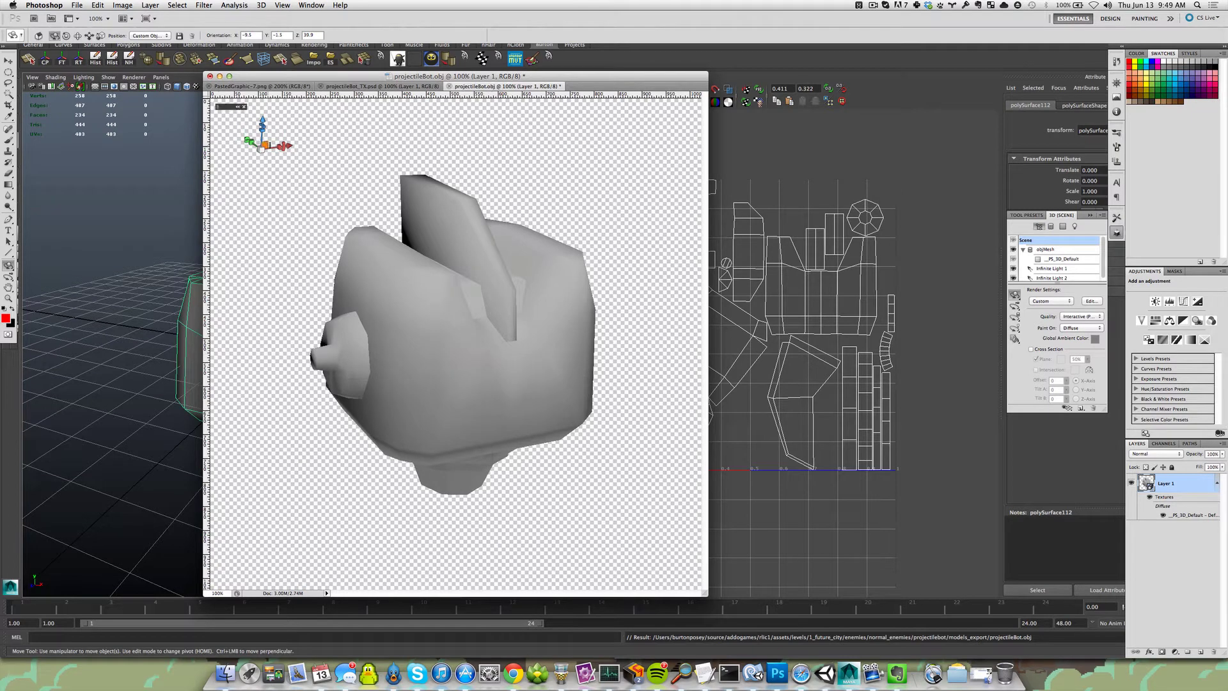
left_click_drag(496, 346, 378, 378)
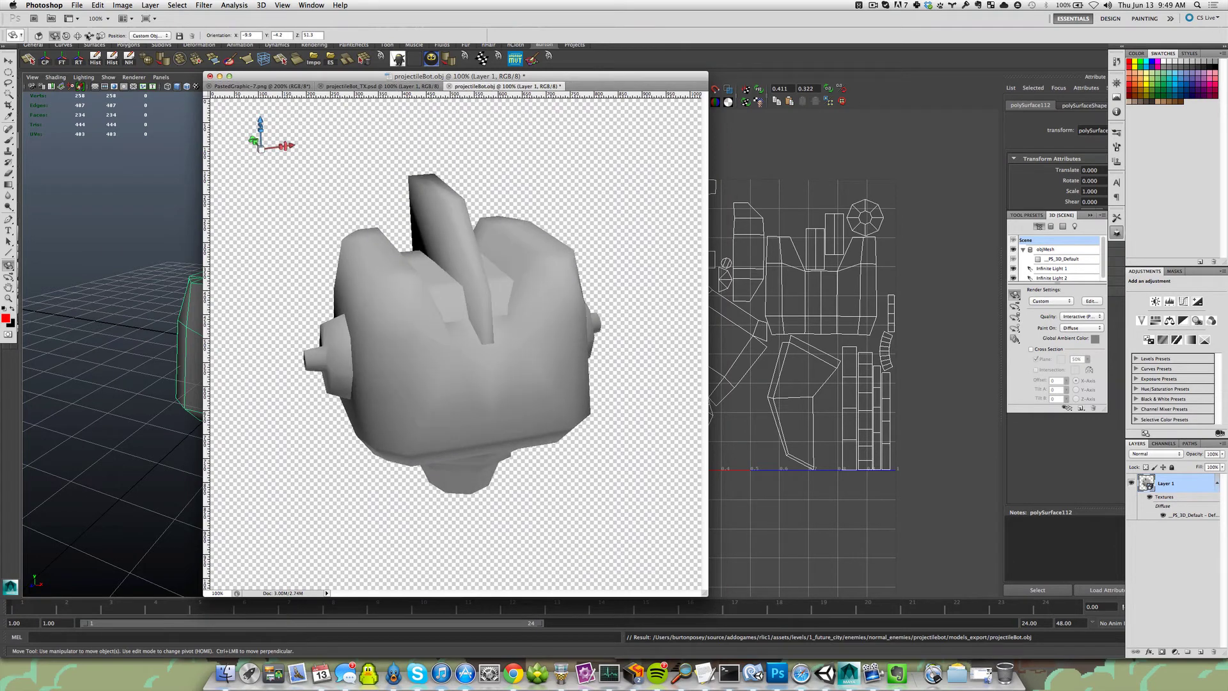
left_click(138, 36)
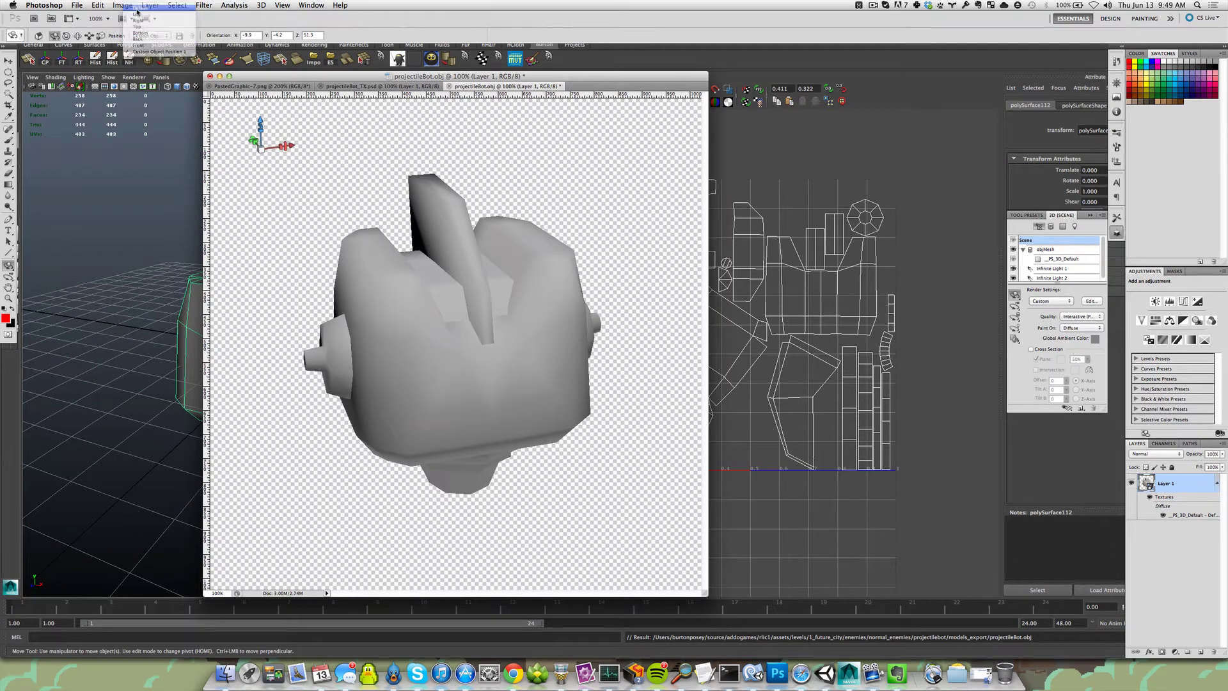
left_click(136, 12)
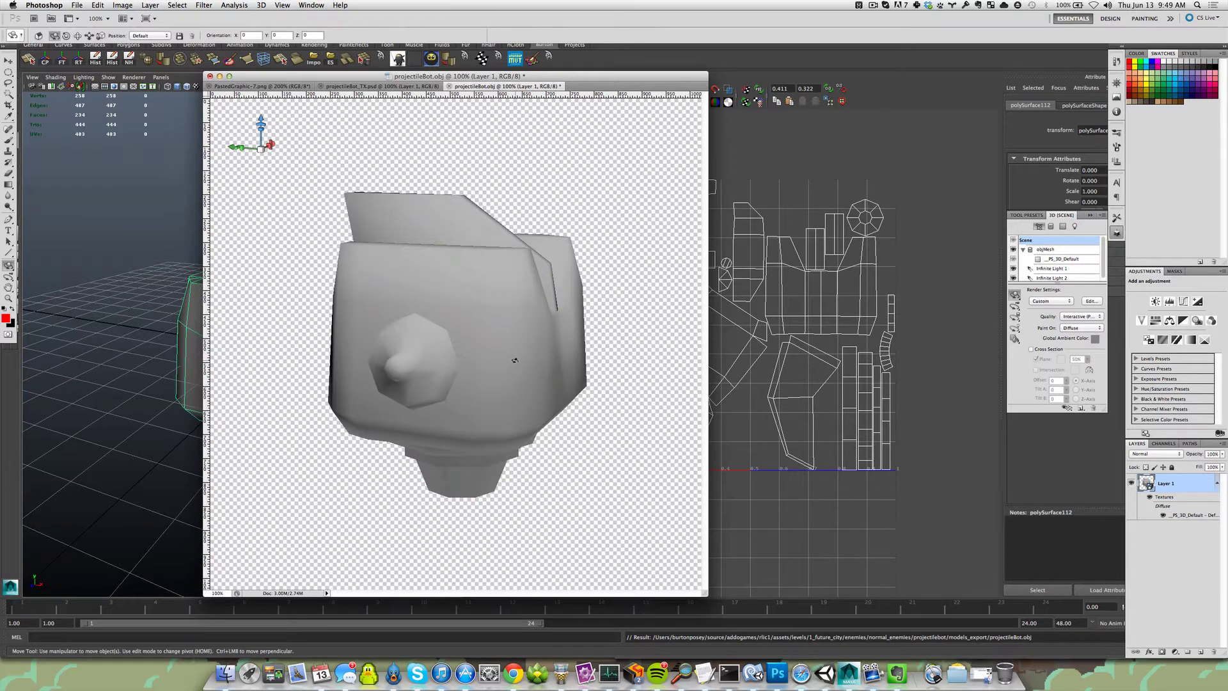
left_click_drag(530, 364, 429, 358)
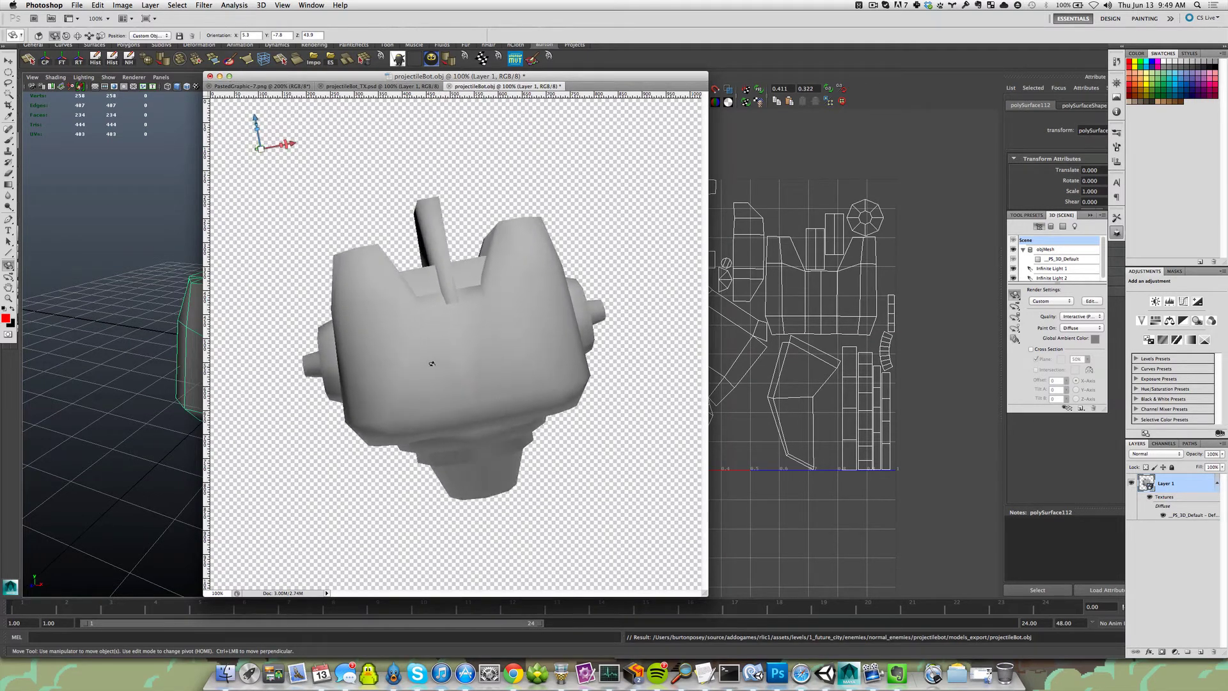
left_click(148, 35)
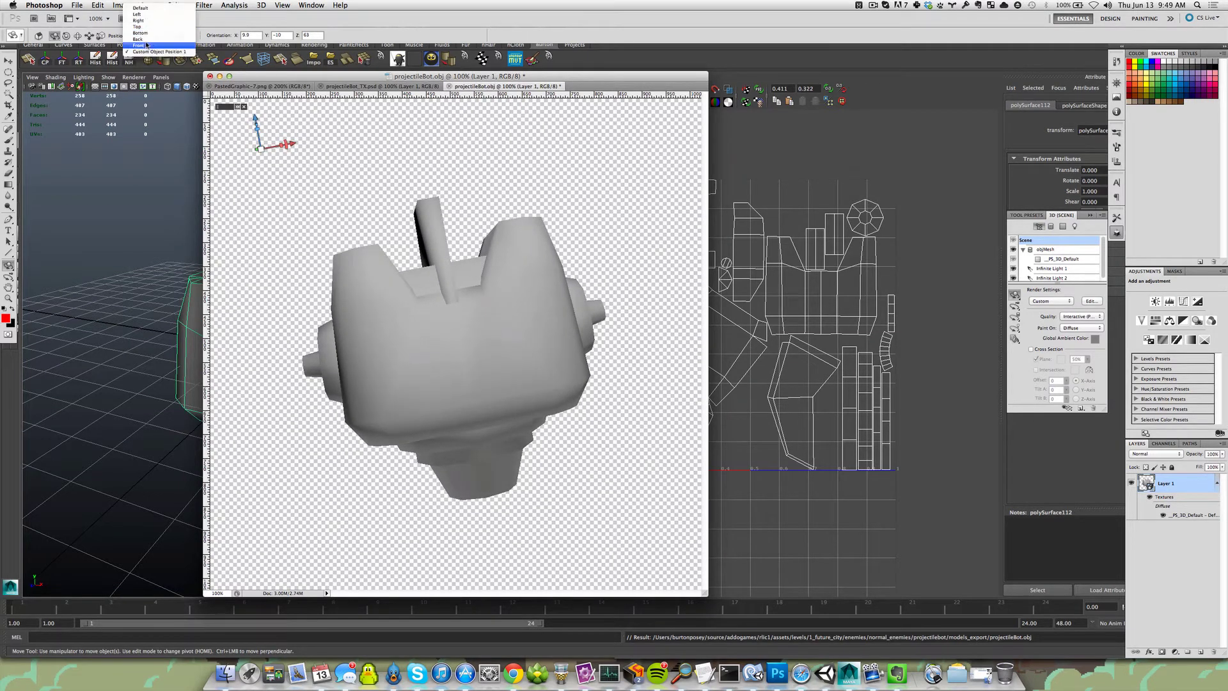
left_click(147, 48)
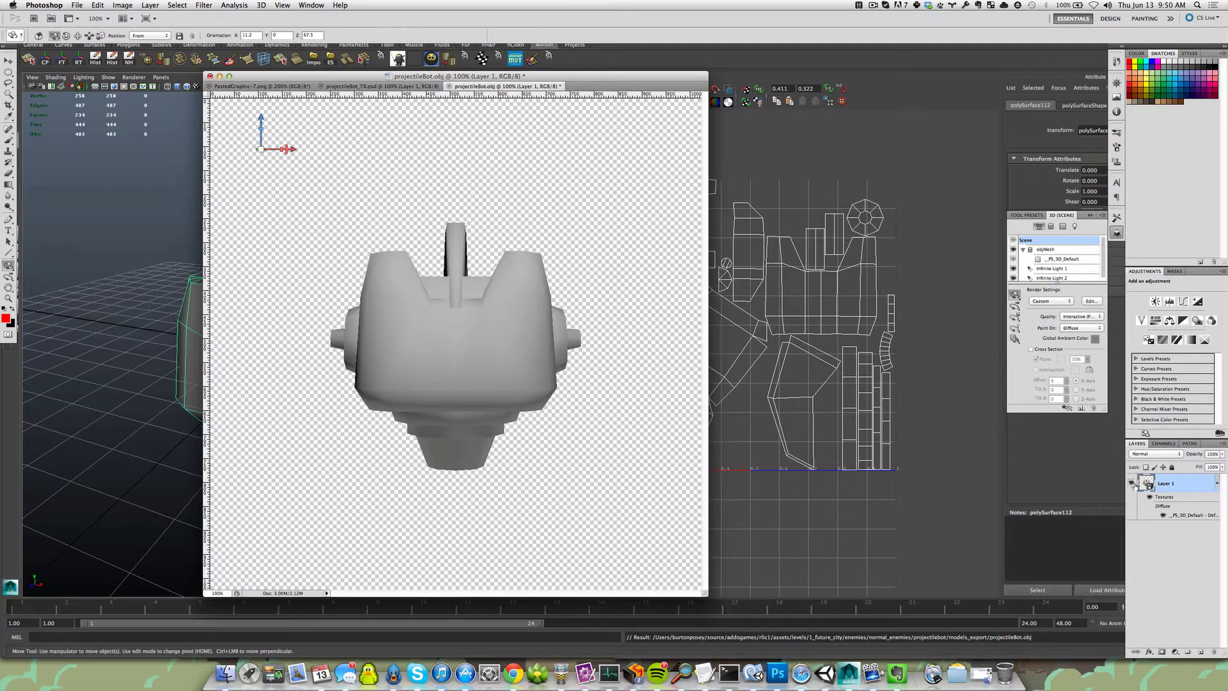
- Open the robot layer's default diffuse texture document and close it without saving
double_click(1187, 517)
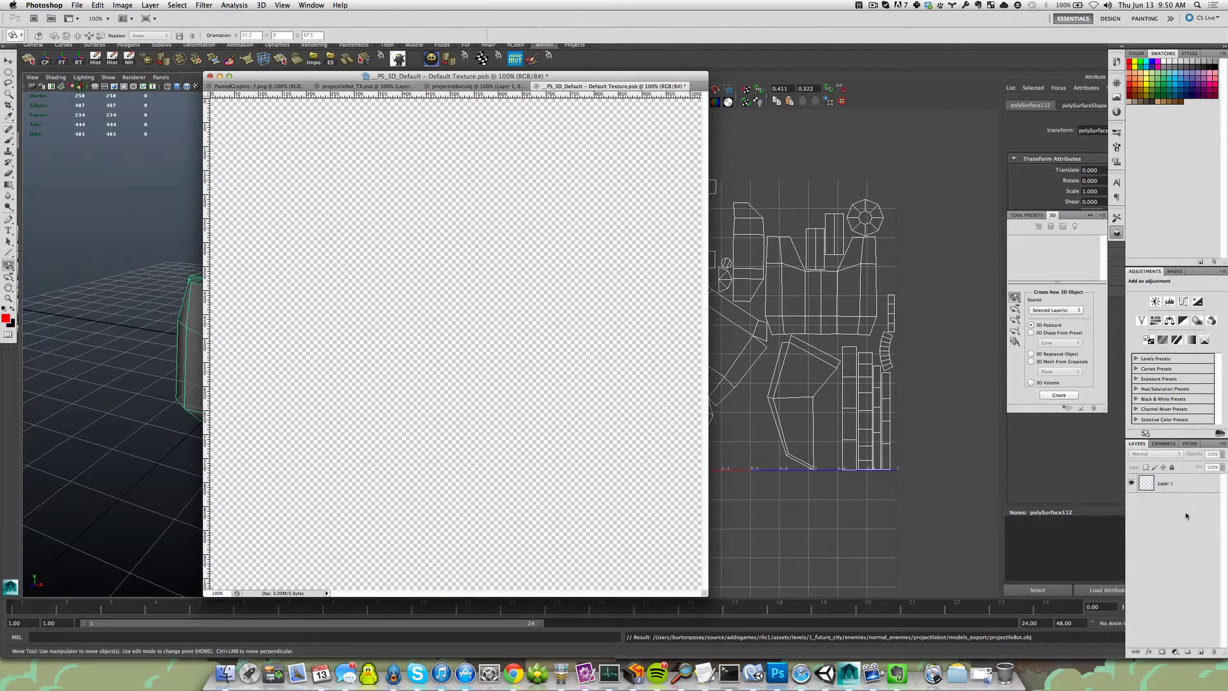
left_click(536, 87)
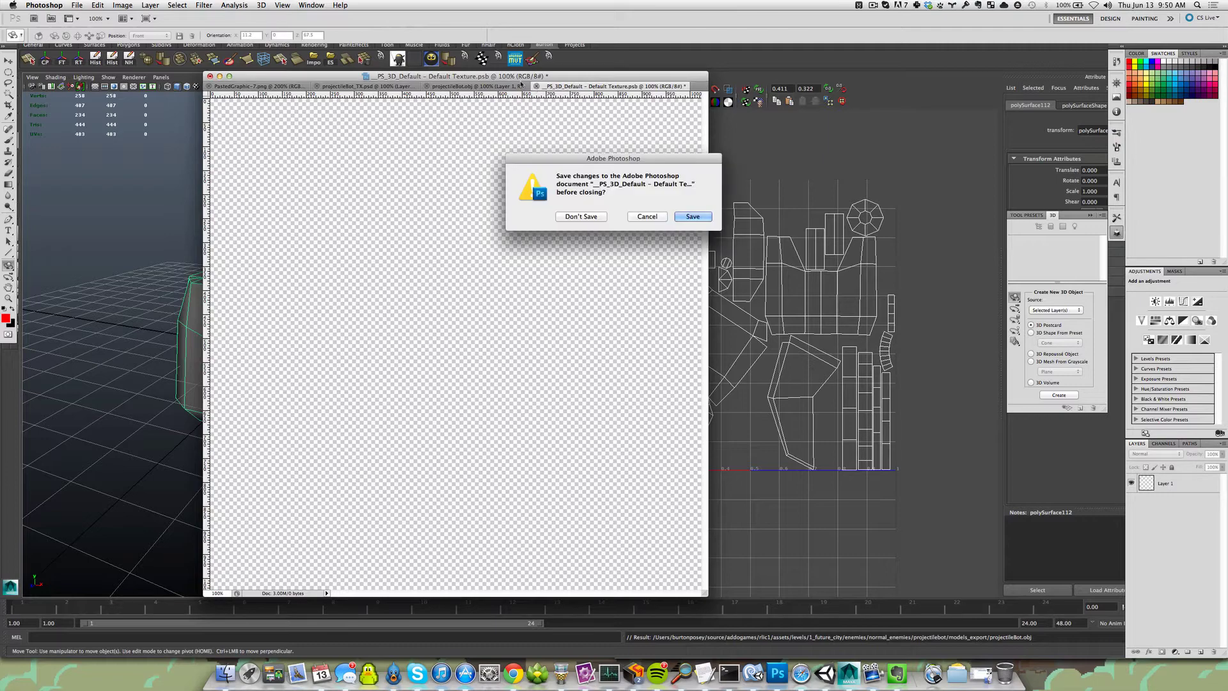
left_click(583, 218)
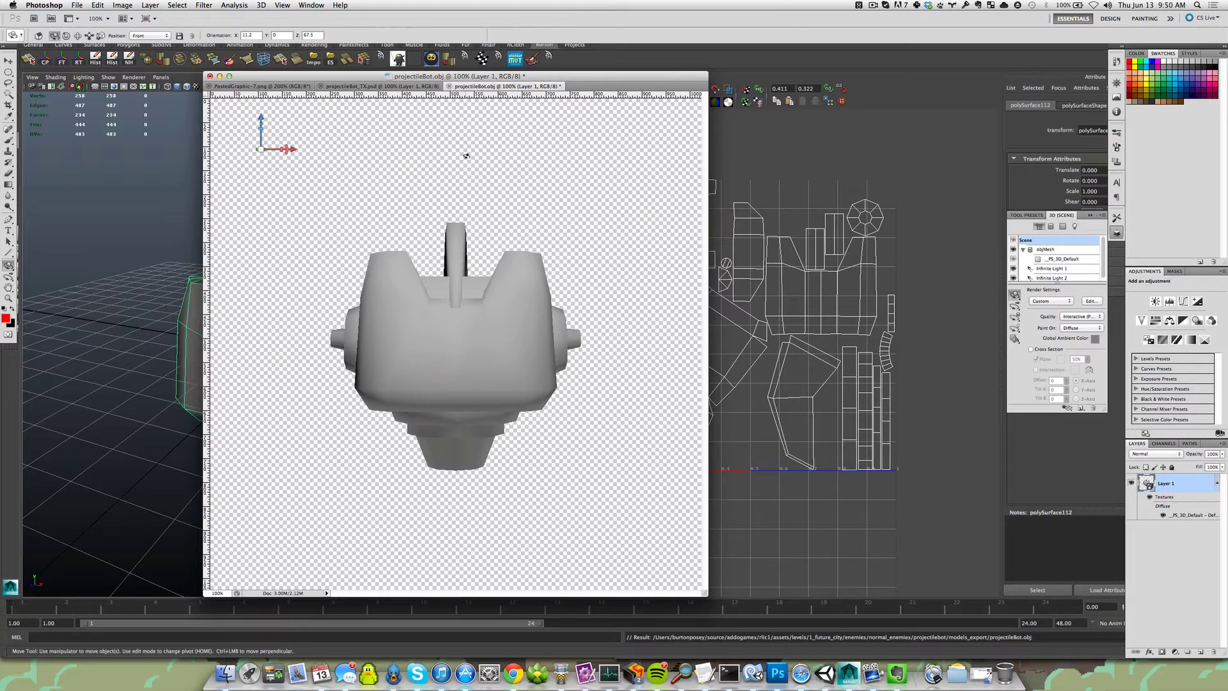
- Load projectileBot_TX.psd from the textures/diffuse folder as the diffuse texture of the robot's material
left_click(1052, 260)
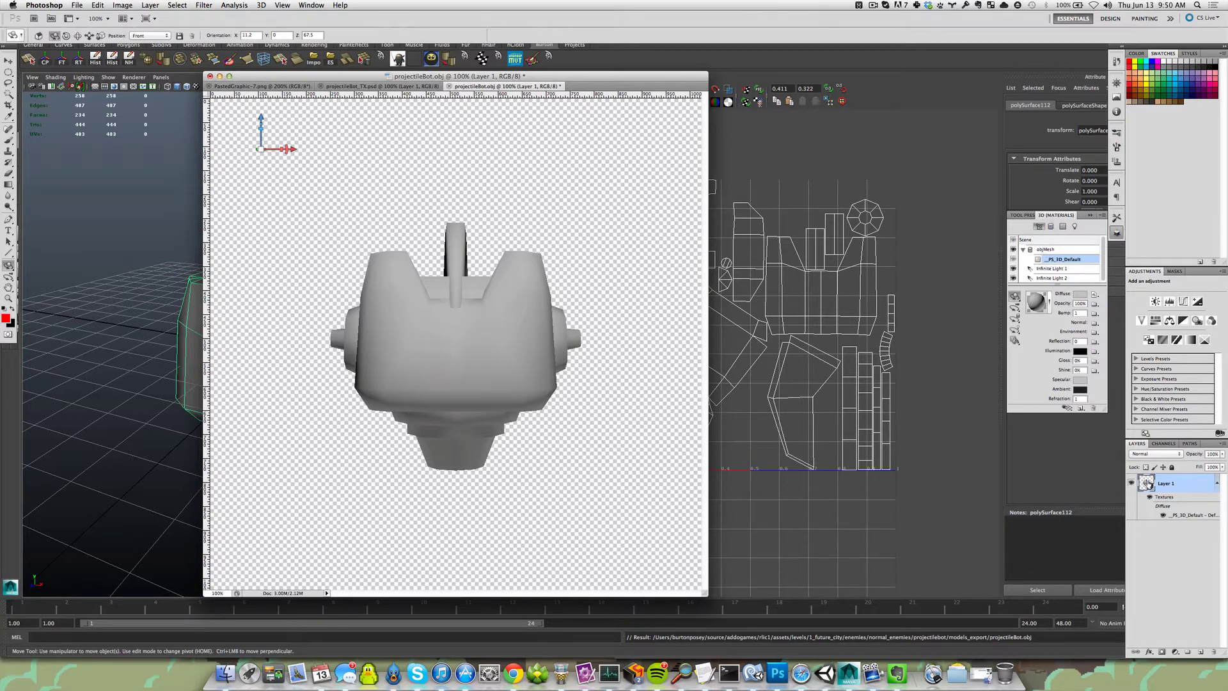
left_click(1118, 217)
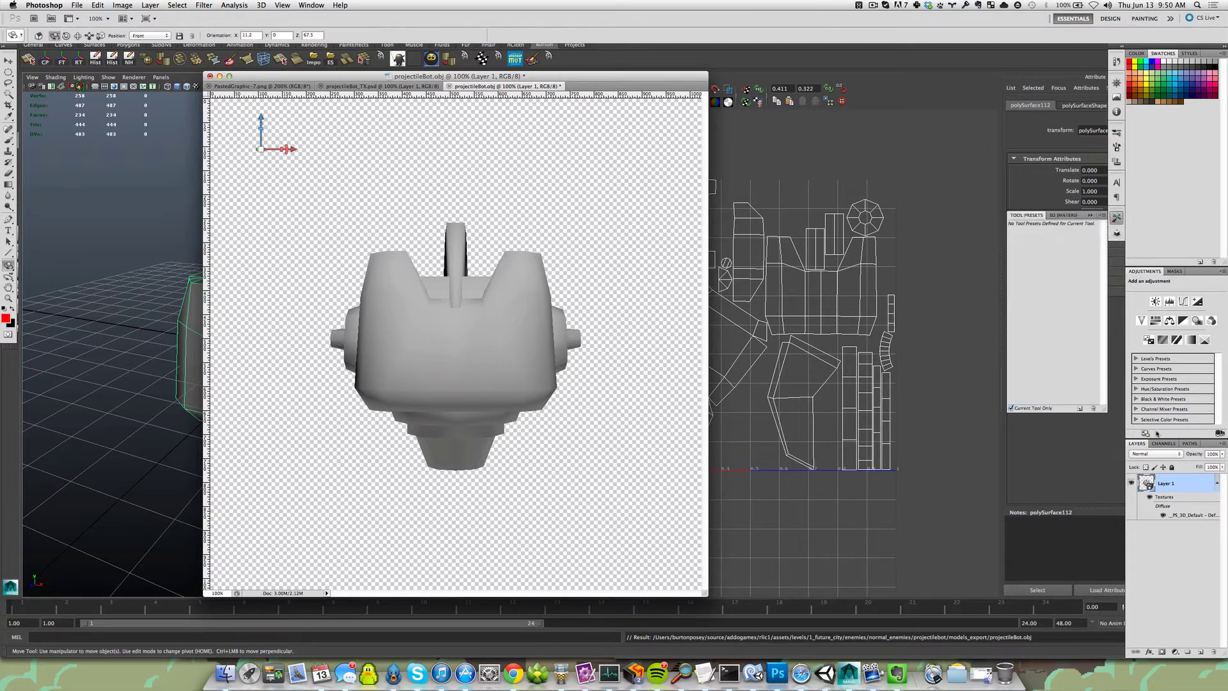
left_click(1117, 232)
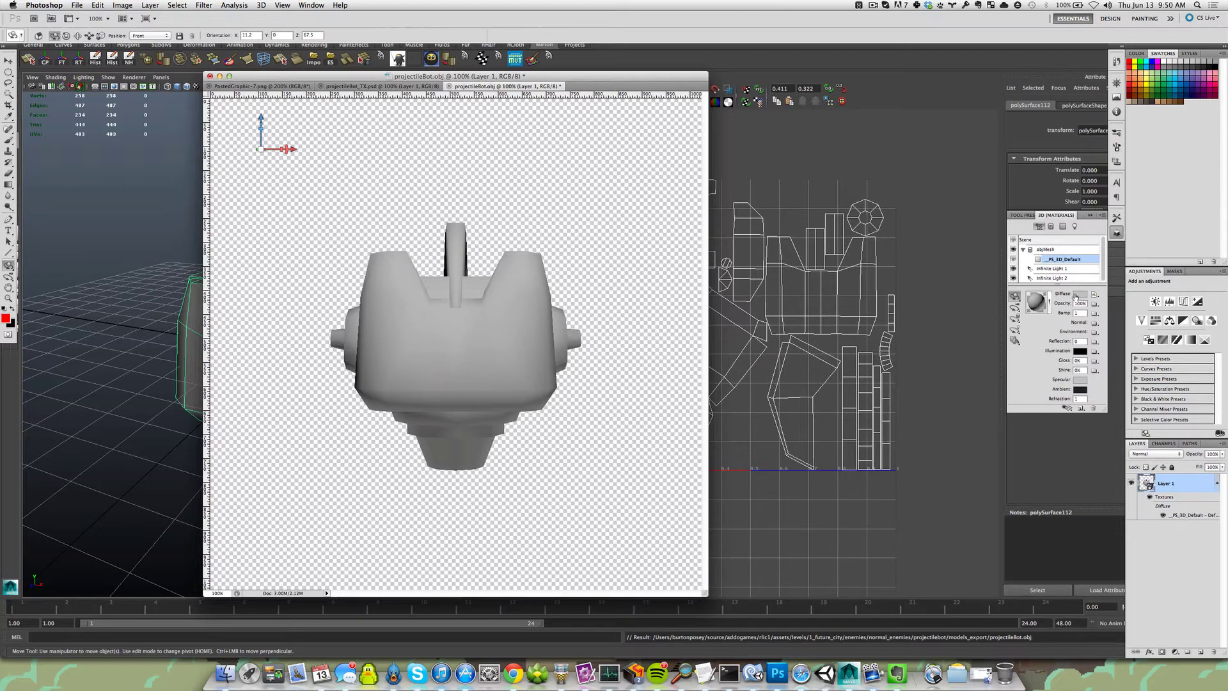
left_click(1094, 295)
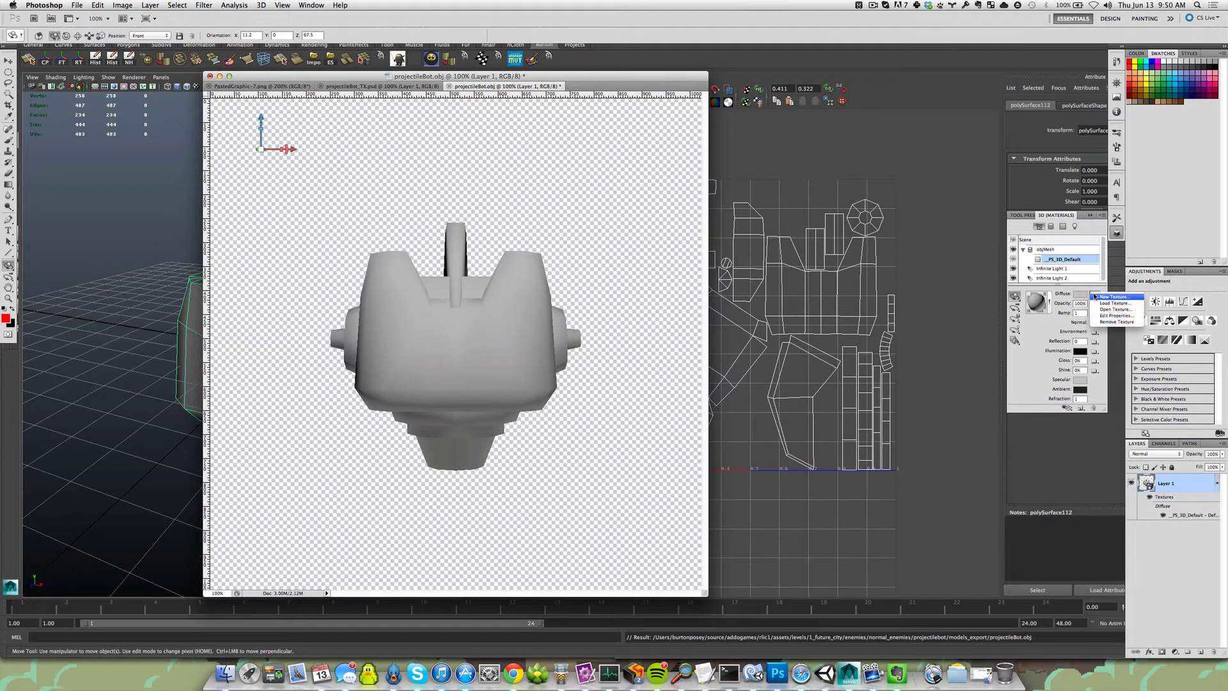
left_click(1101, 304)
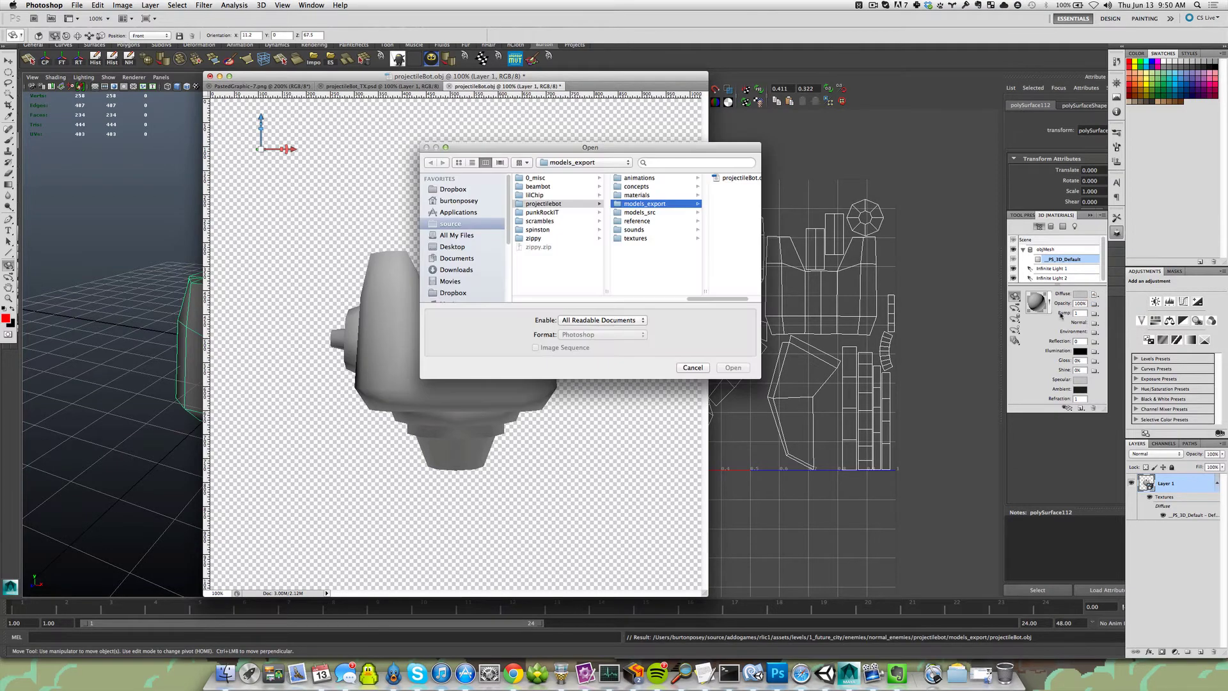
left_click(632, 238)
left_click(679, 186)
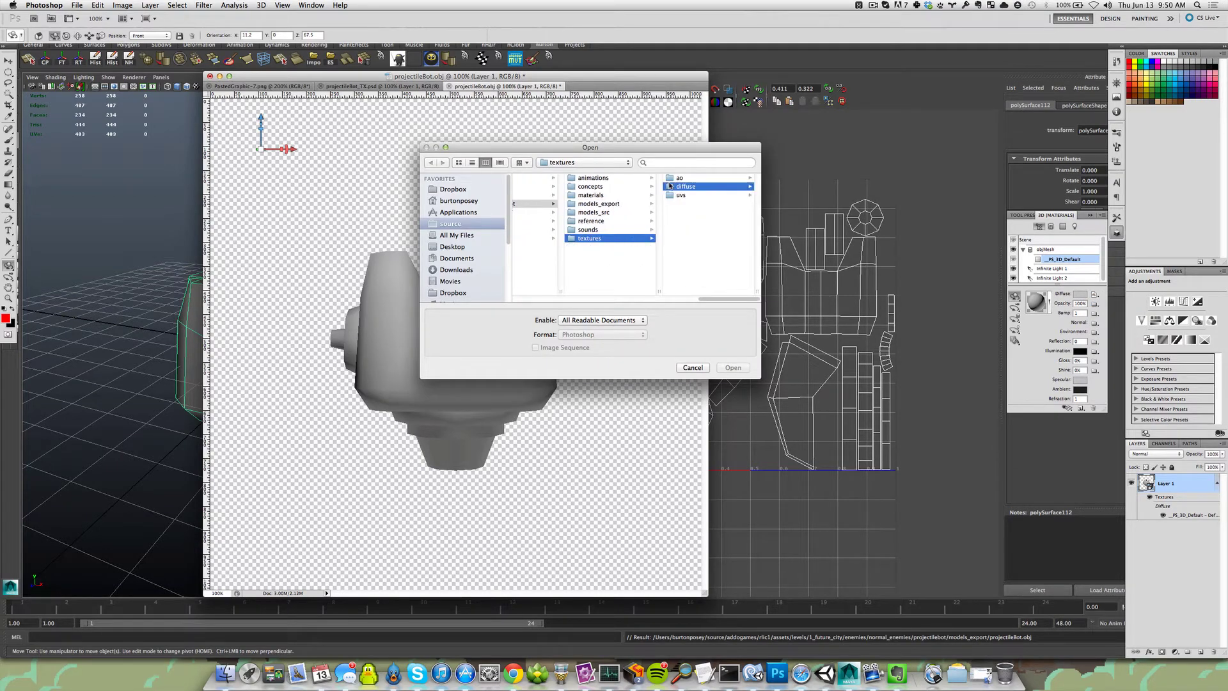
left_click(678, 177)
left_click(733, 368)
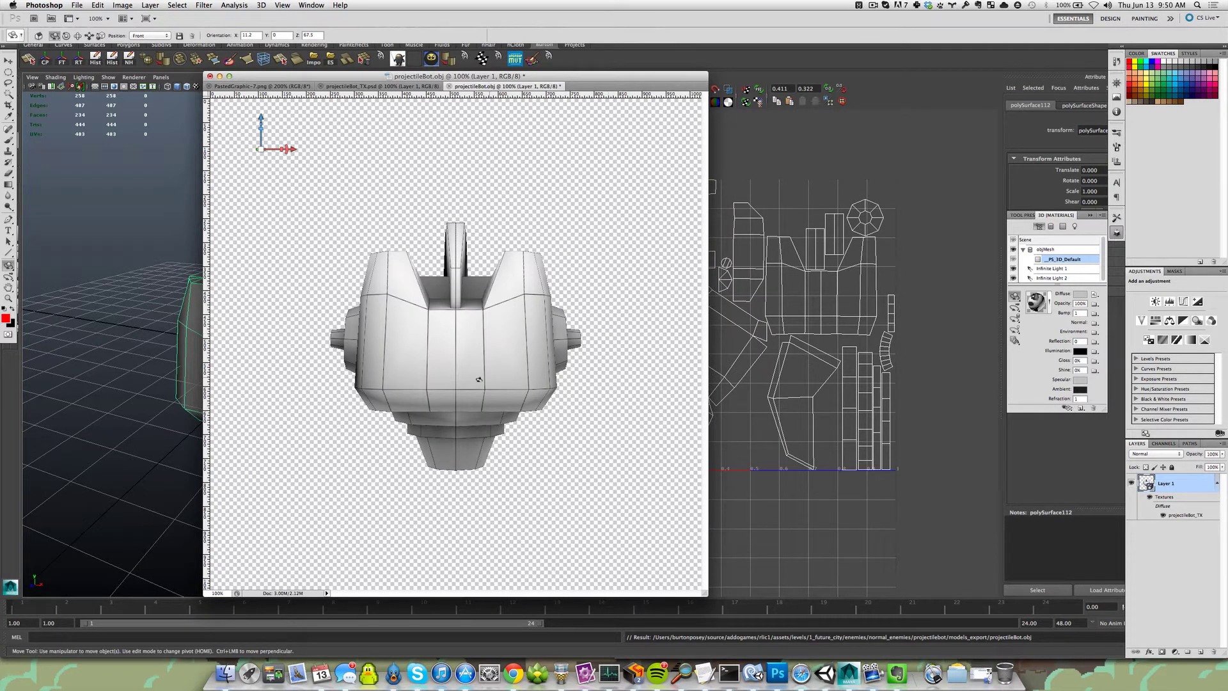
- Rotate the textured robot to inspect it, and open its linked projectileBot_TX texture for comparison before closing it
left_click_drag(439, 378, 352, 342)
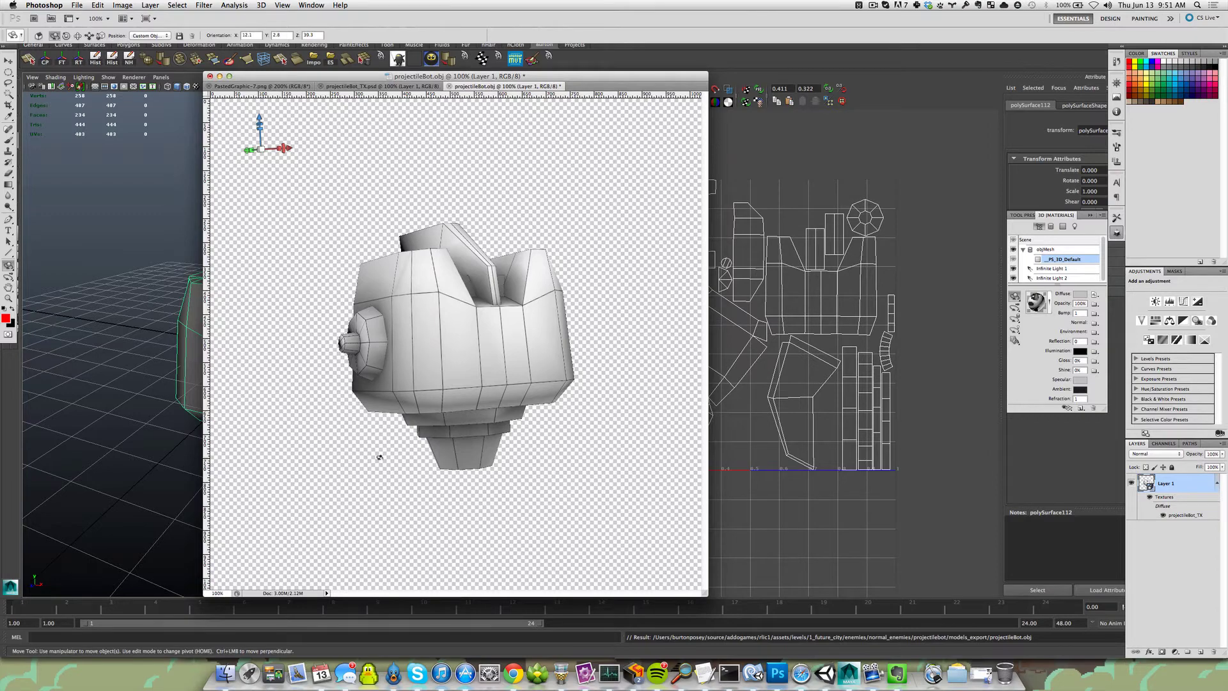
left_click_drag(505, 357, 541, 369)
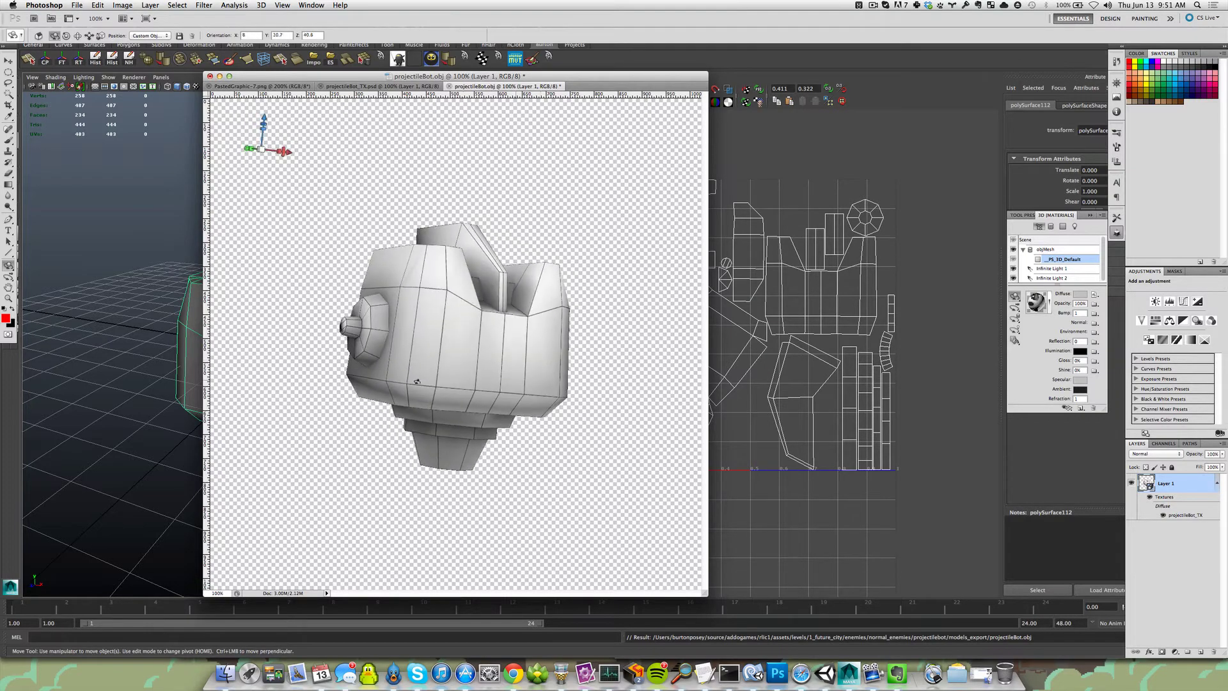
double_click(1181, 516)
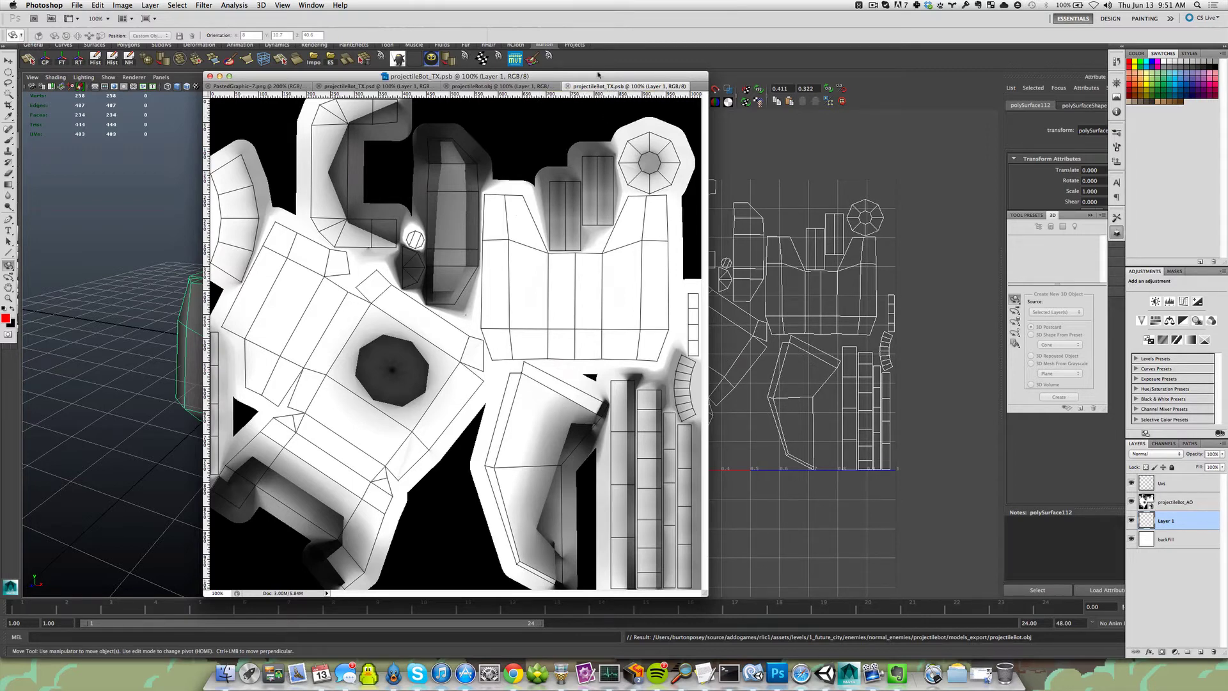
left_click(497, 89)
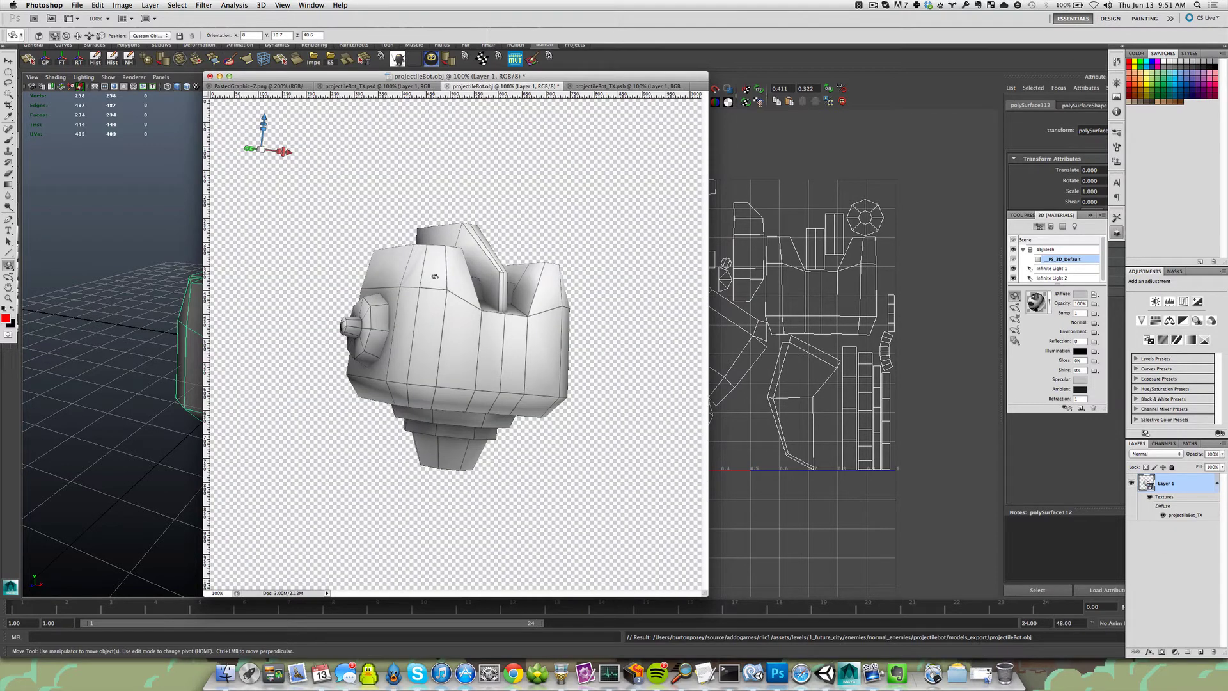
left_click(570, 87)
- Save the 3D document as projectileBot_3D_TX.psd in the textures/diffuse folder with Maximize Compatibility on
key("super+s")
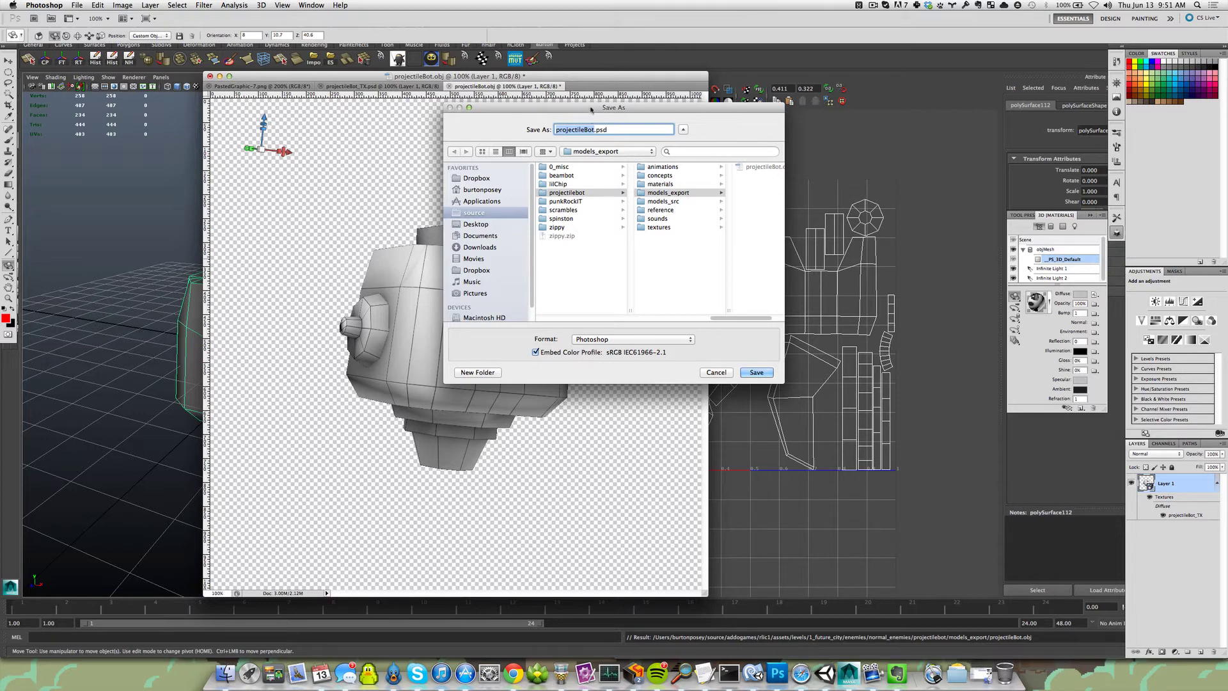
left_click_drag(590, 117, 563, 143)
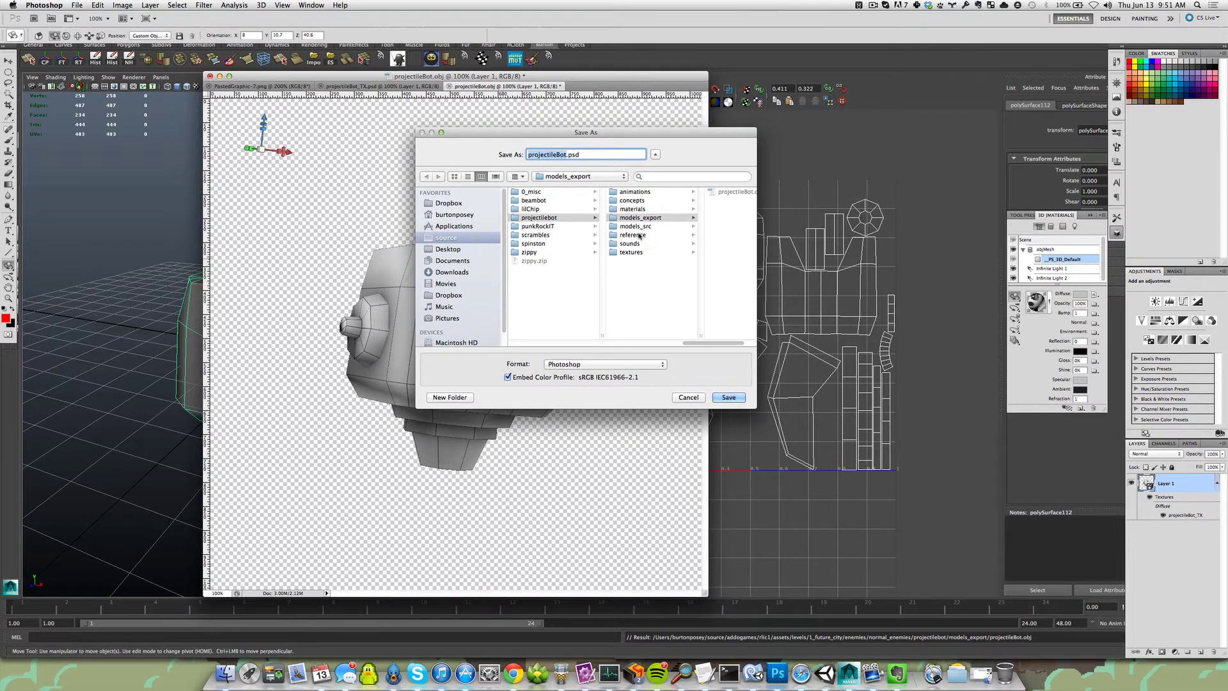
left_click(614, 245)
left_click(592, 257)
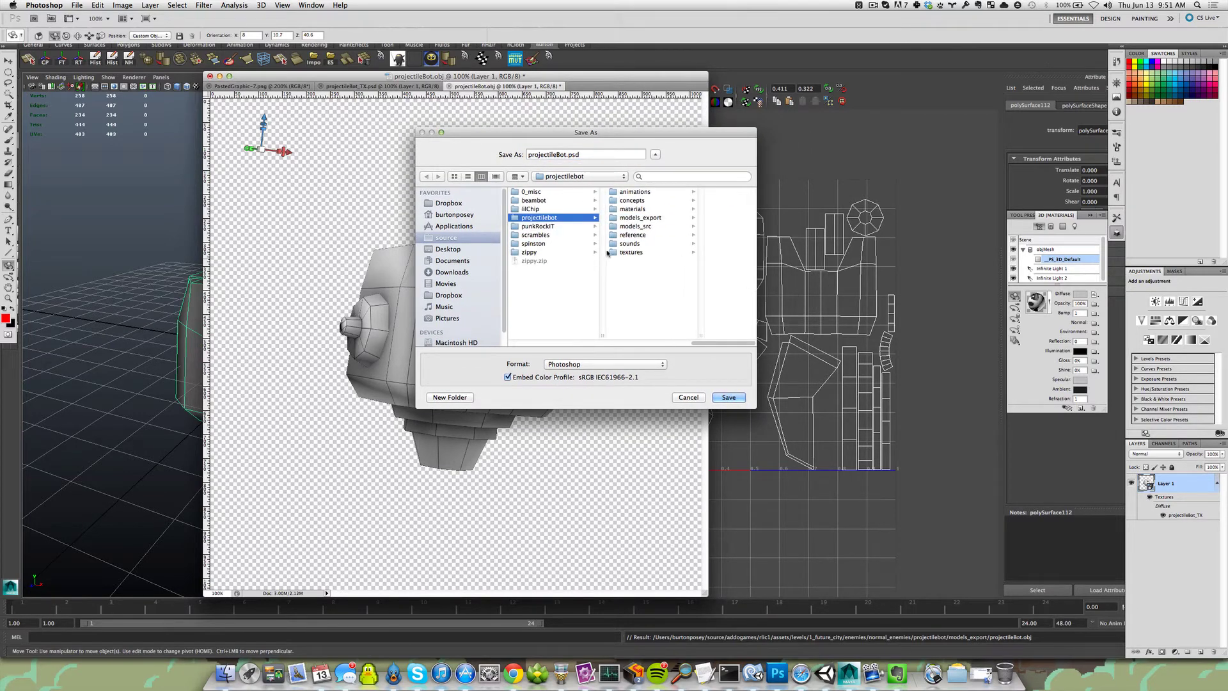
left_click(608, 253)
left_click(684, 200)
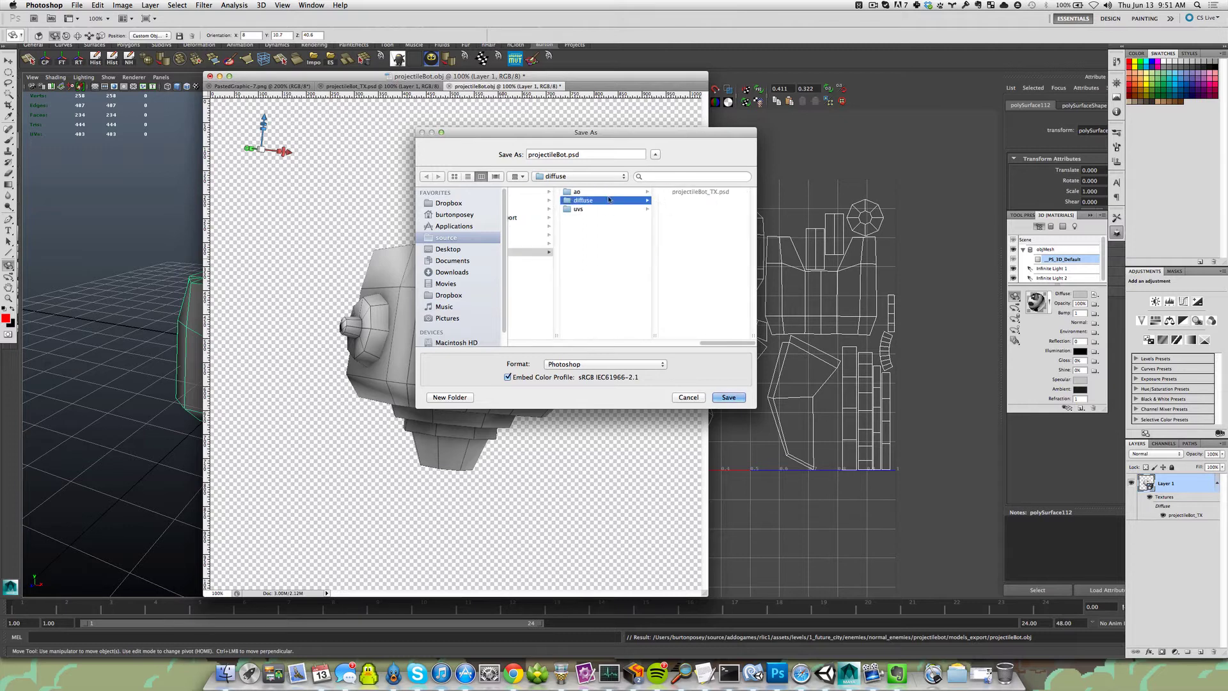
left_click(569, 154)
type("_")
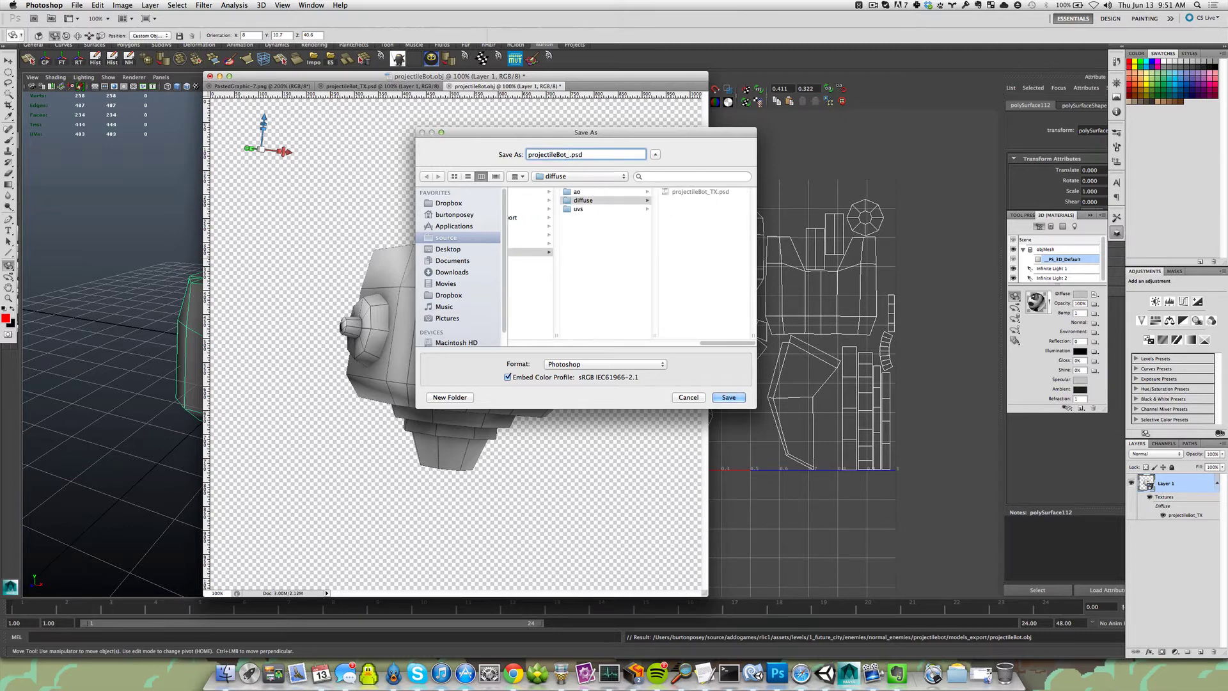
type("3D_TX")
left_click(724, 398)
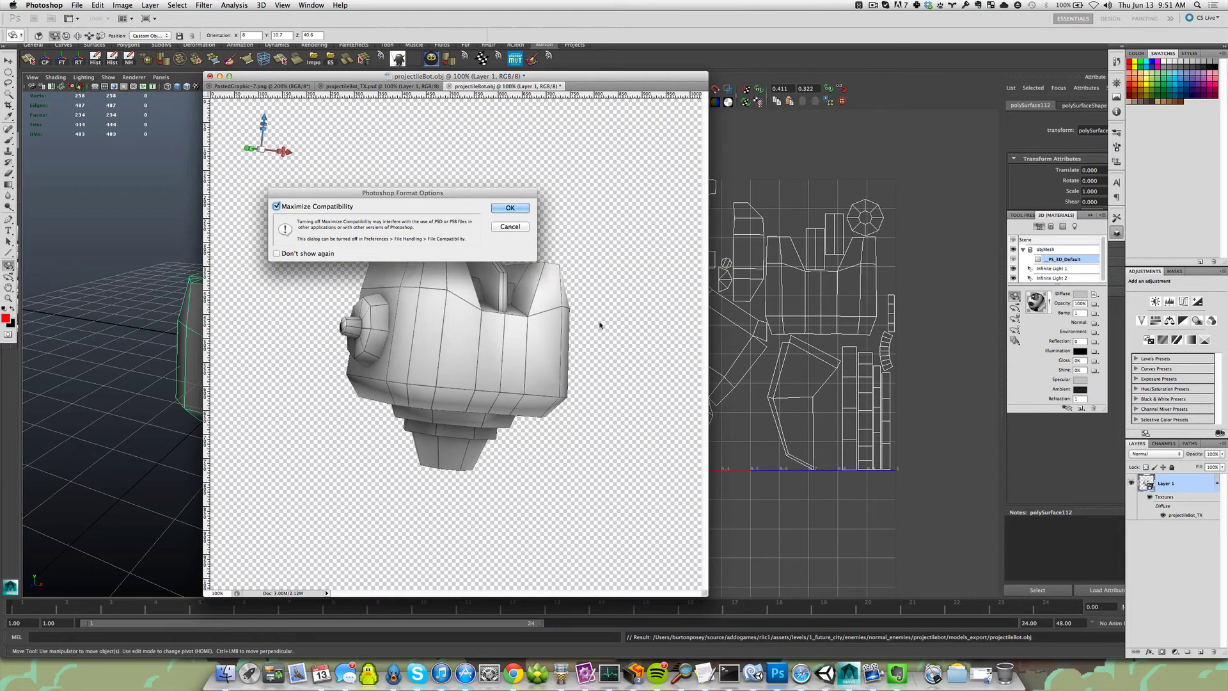
left_click(516, 208)
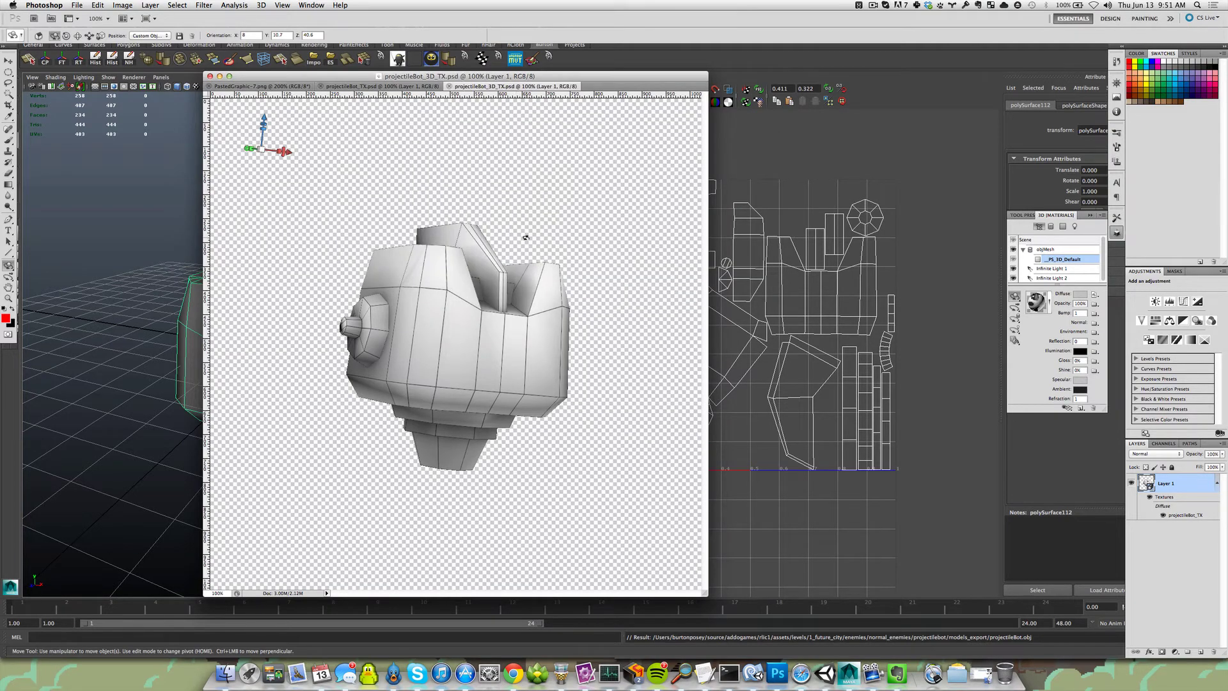
- Open the robot's linked projectileBot_TX texture, hide its UV wireframe layer, and save it to update the 3D document
left_click_drag(480, 325, 439, 360)
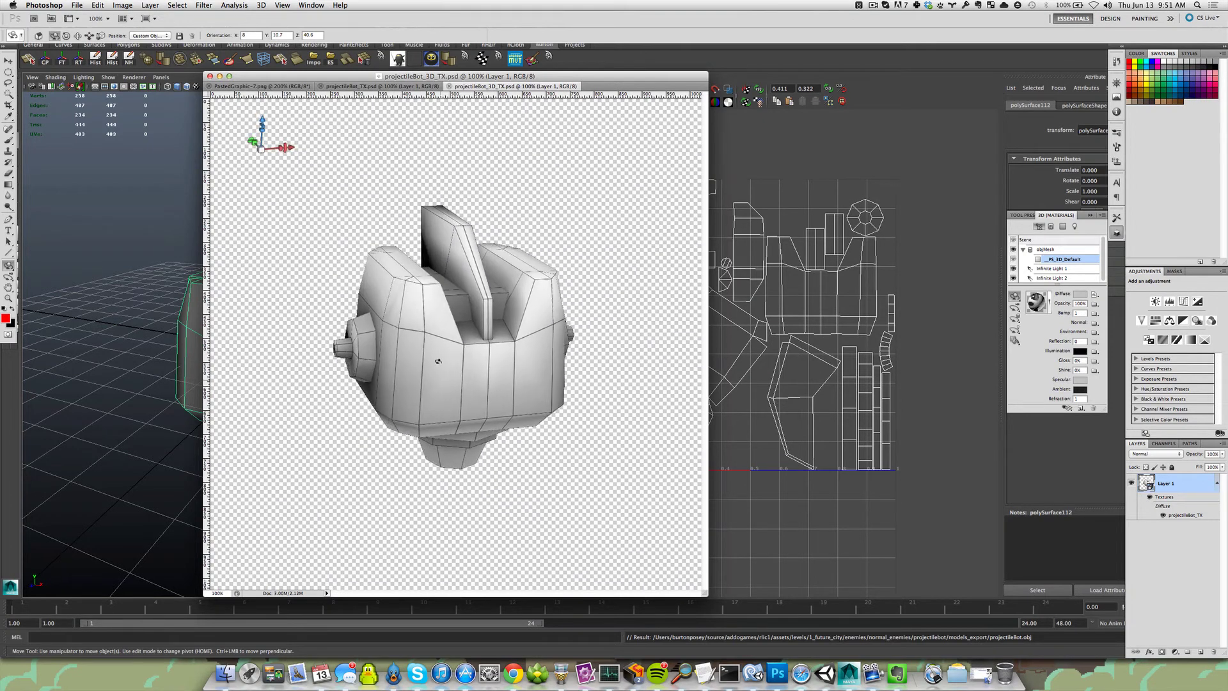
double_click(1184, 516)
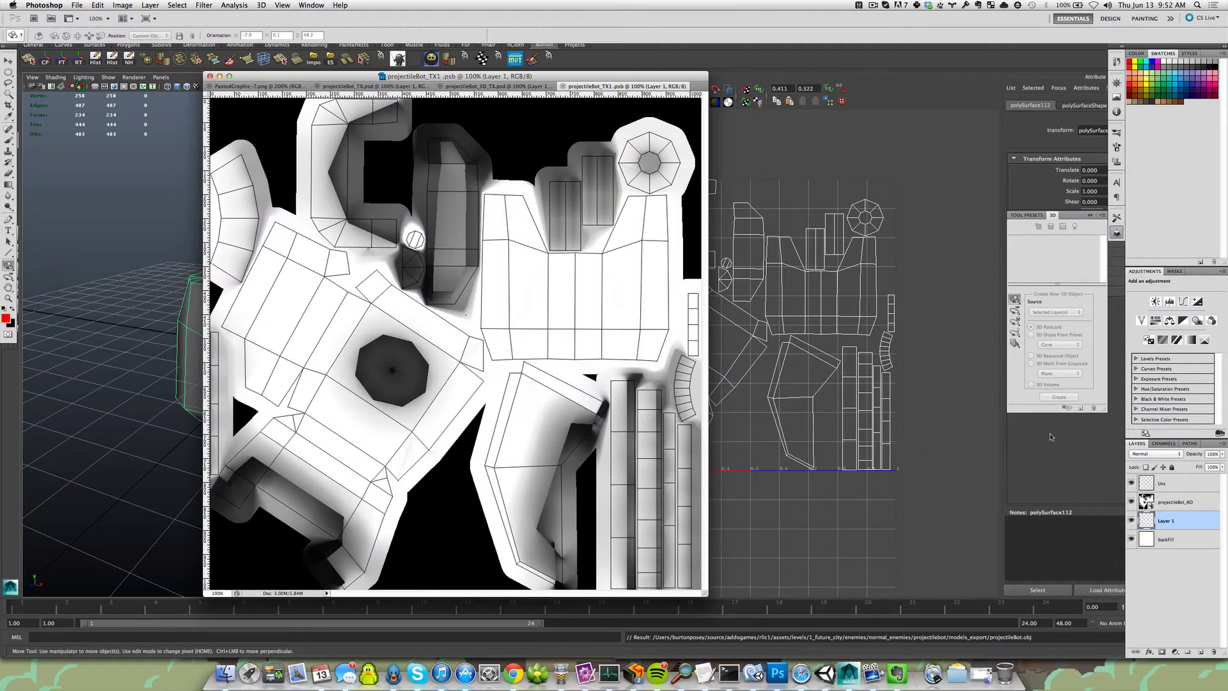
left_click(1131, 484)
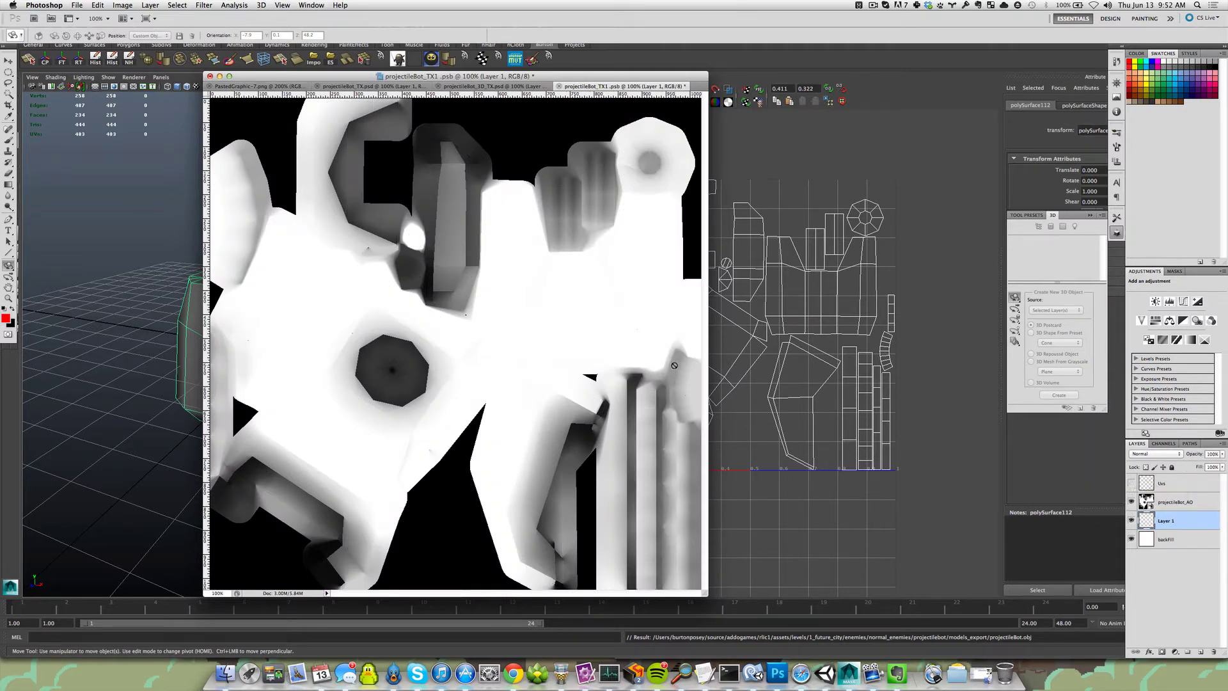
key("super+s")
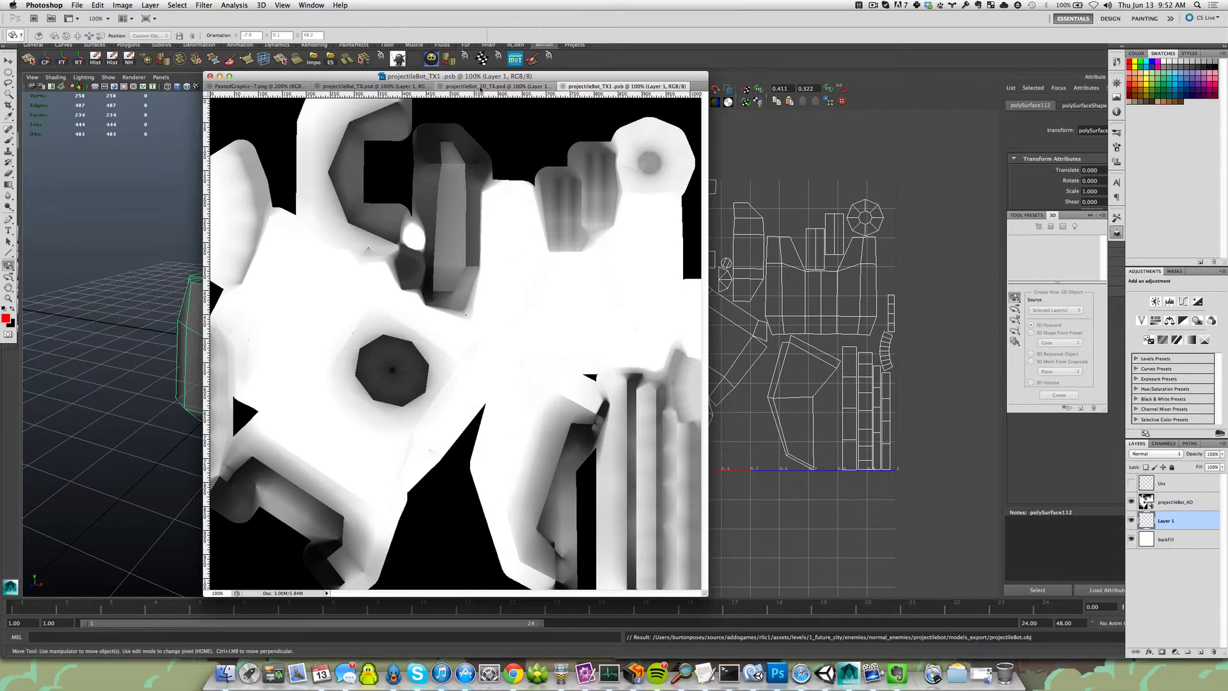
left_click(480, 87)
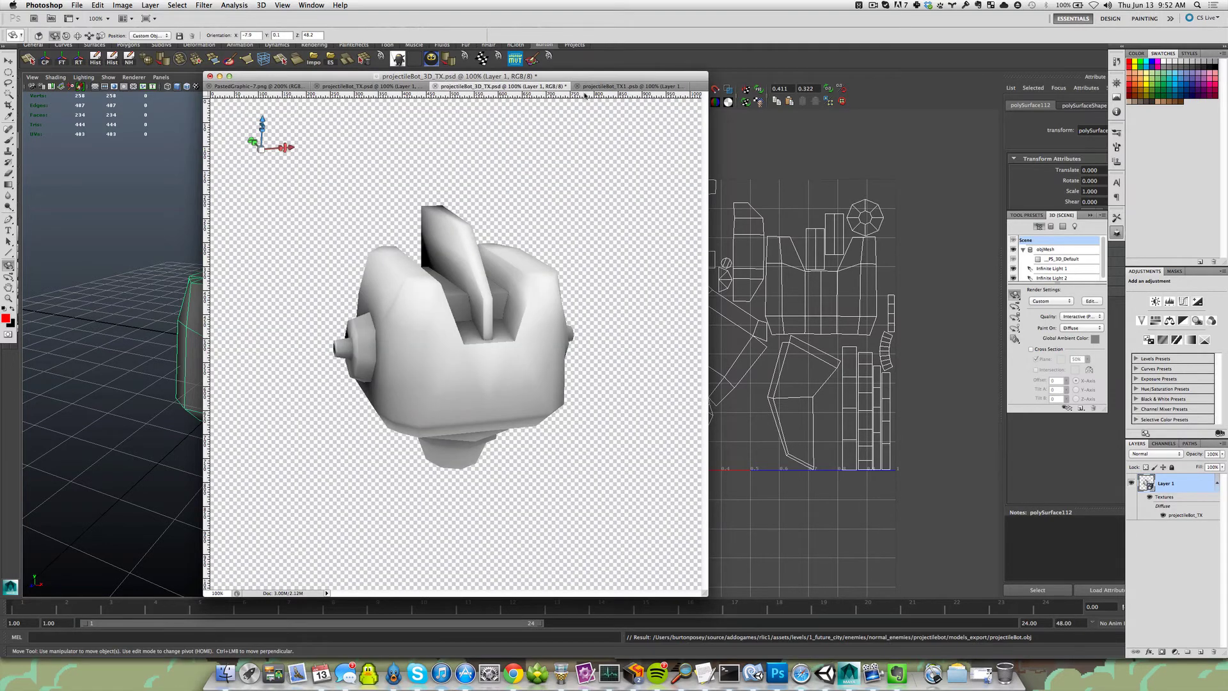
- Add a new layer directly above Layer 1 in the projectileBot_TX texture document
left_click(623, 87)
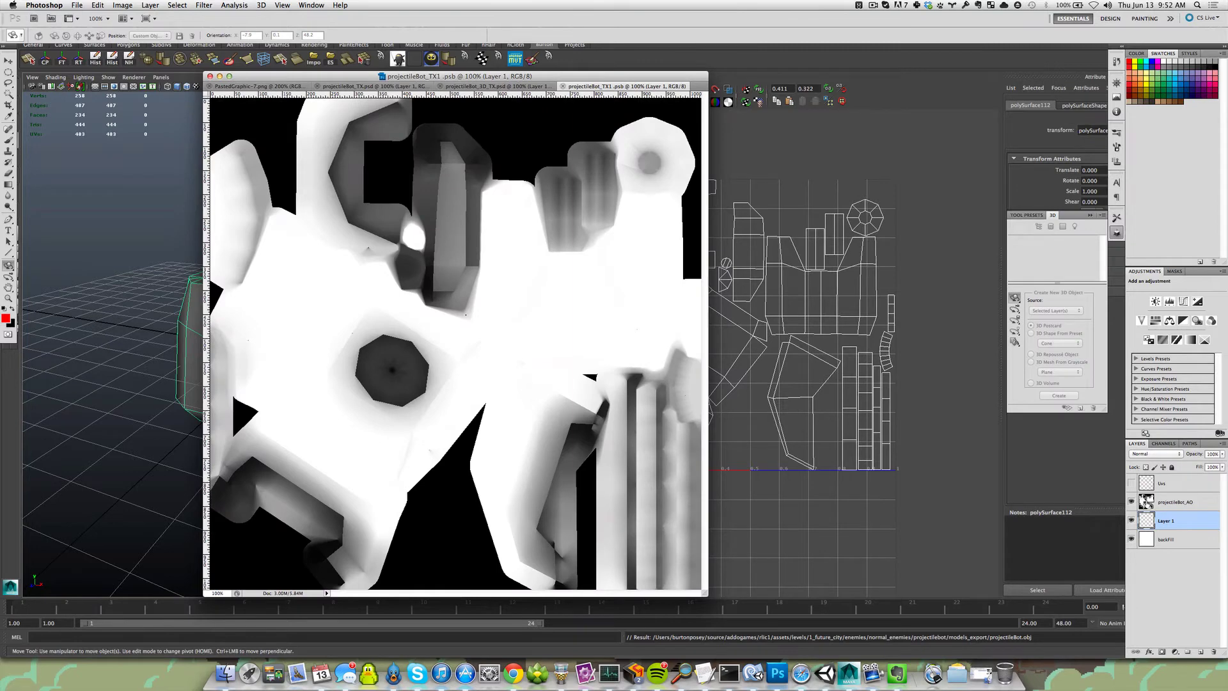
key("shift+super+n")
key("Return")
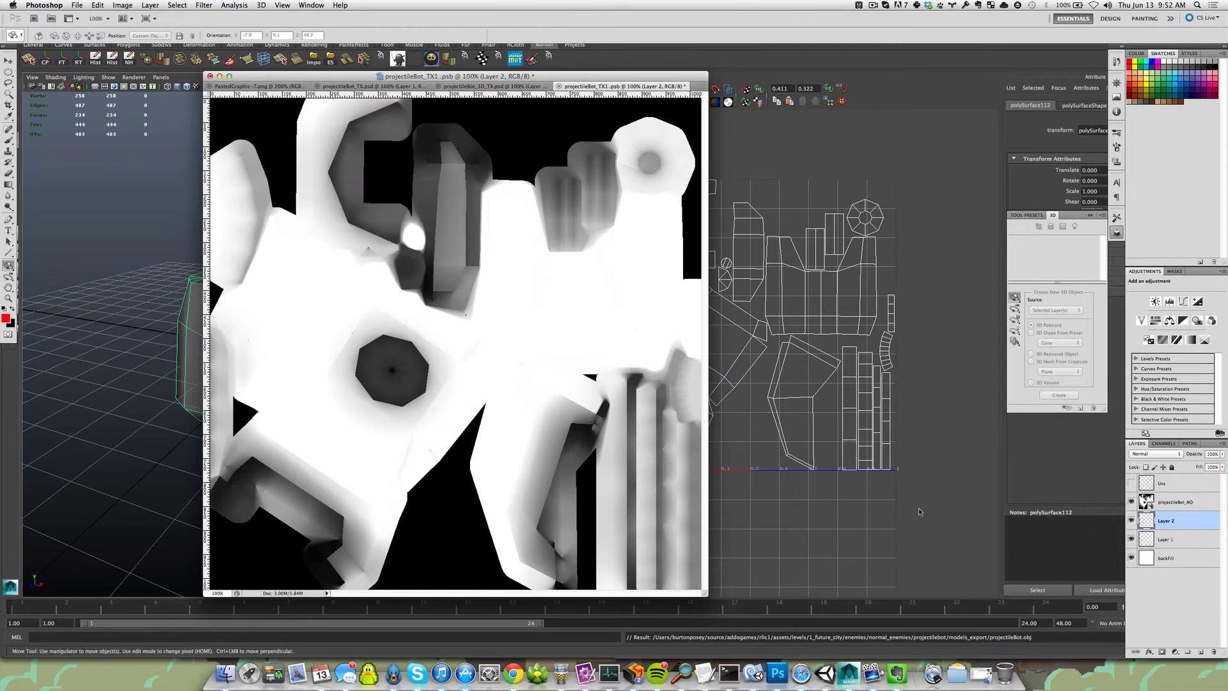
left_click(477, 87)
left_click(624, 85)
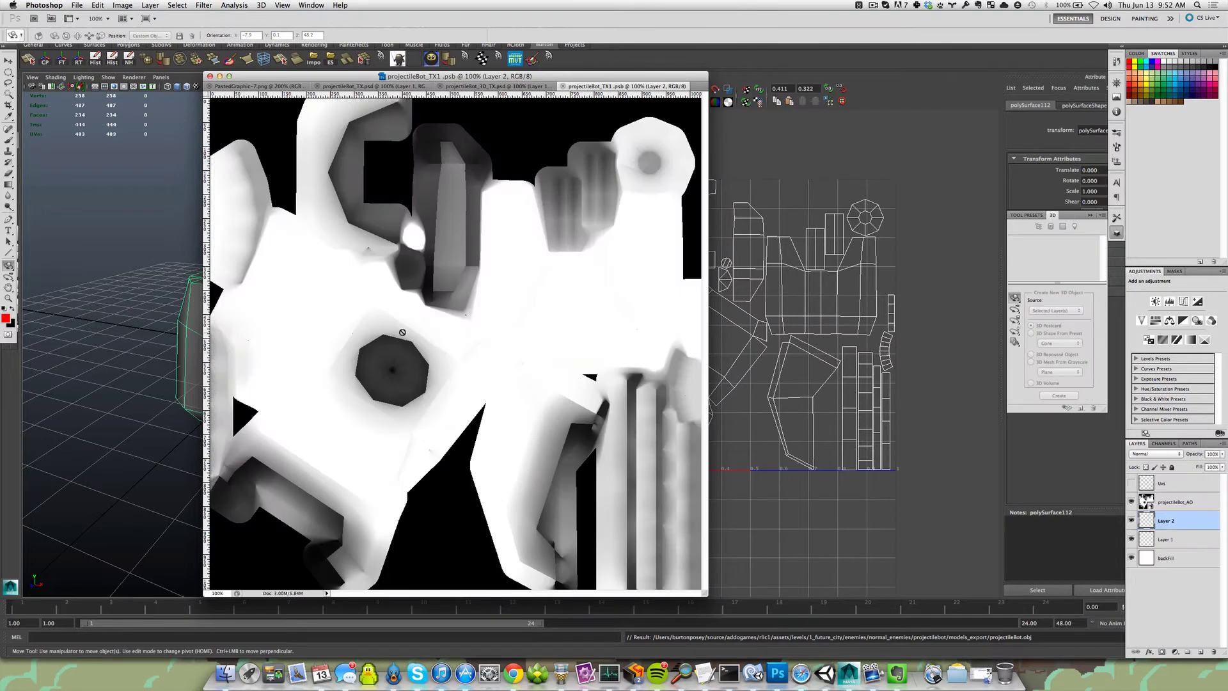
- Brush a wavy red stroke across the middle of the new texture layer, save it, and check it on the 3D robot
key("b")
mouse_move(282, 310)
left_mouse_down()
mouse_move(317, 297)
mouse_move(434, 347)
mouse_move(533, 321)
mouse_move(613, 282)
left_mouse_up()
key("super+s")
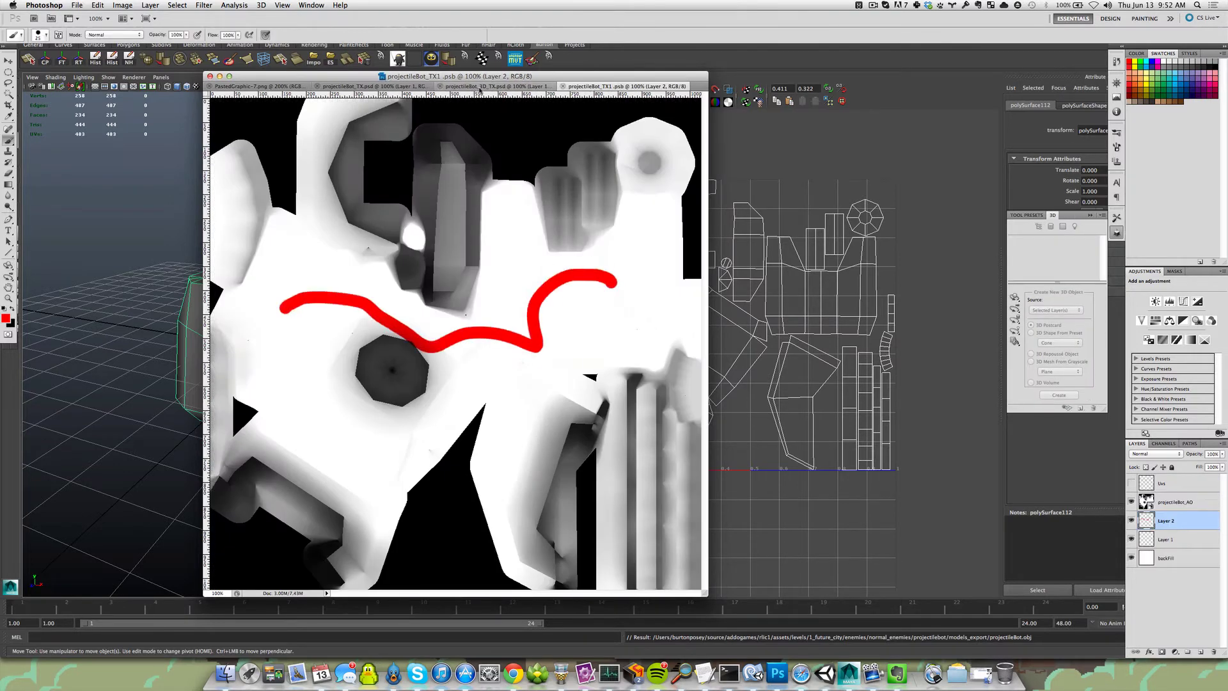
left_click(486, 86)
key("k")
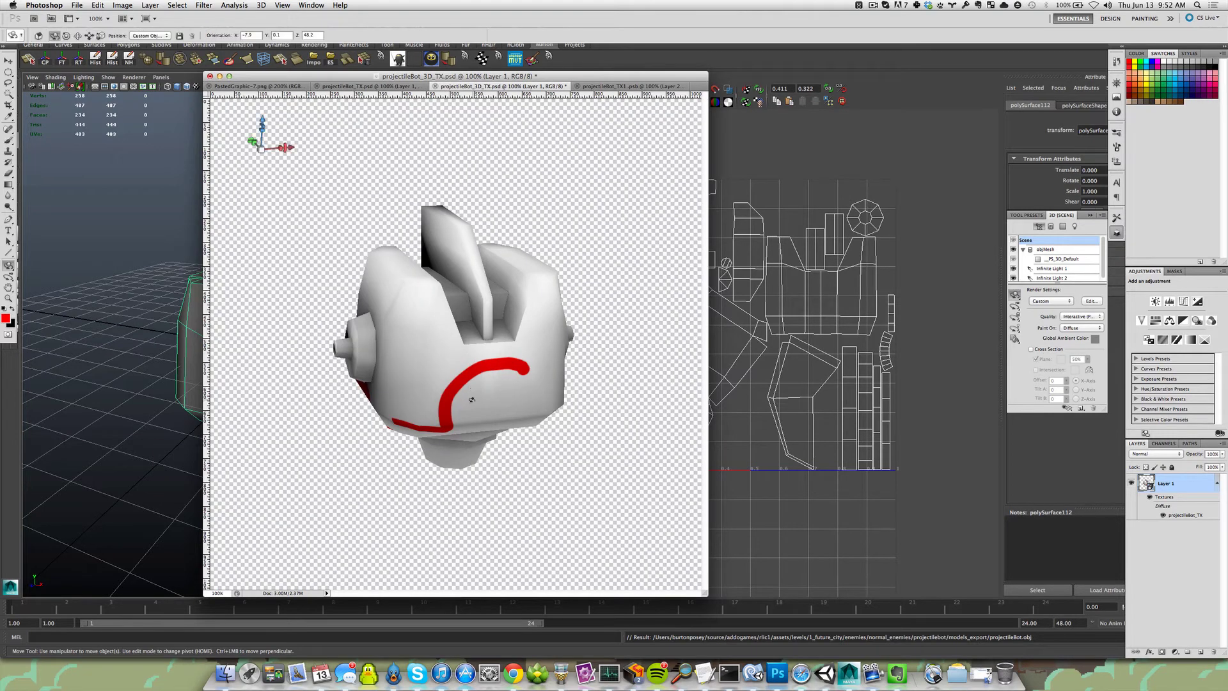
mouse_move(452, 382)
left_mouse_down()
mouse_move(427, 270)
mouse_move(573, 285)
mouse_move(619, 417)
mouse_move(460, 402)
left_mouse_up()
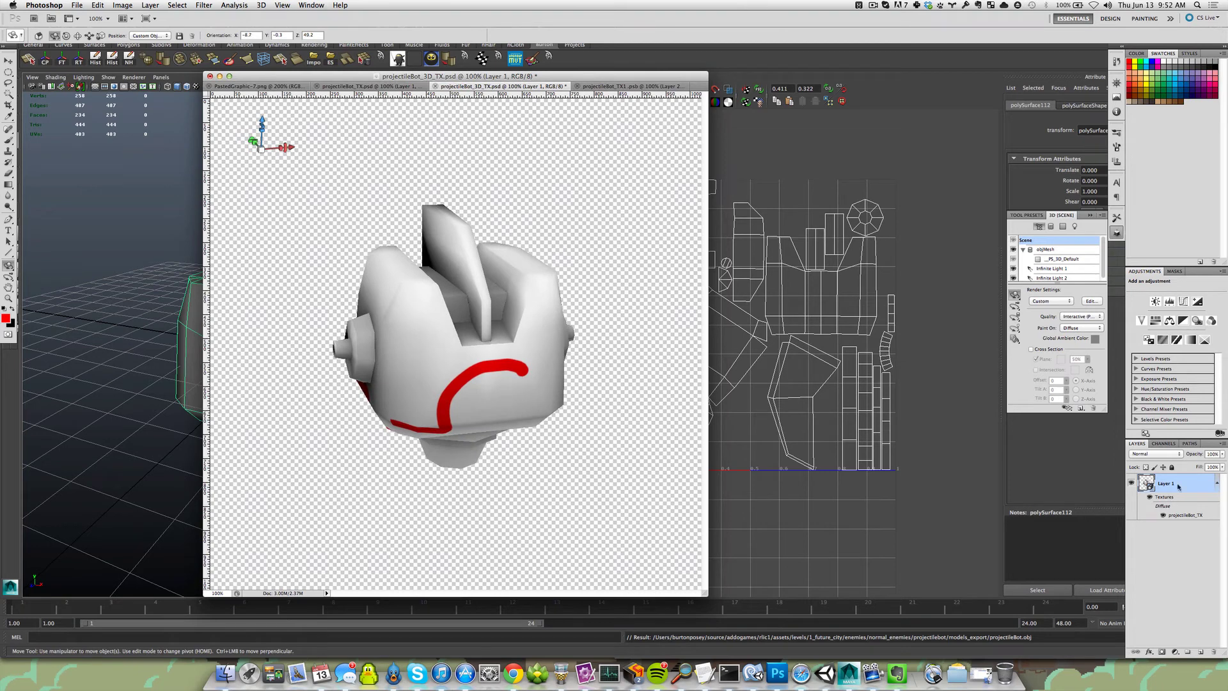
- Paint a red dot on the robot's front beside the stroke using a new layer, and merge it down into the 3D layer
key("super+shift+n")
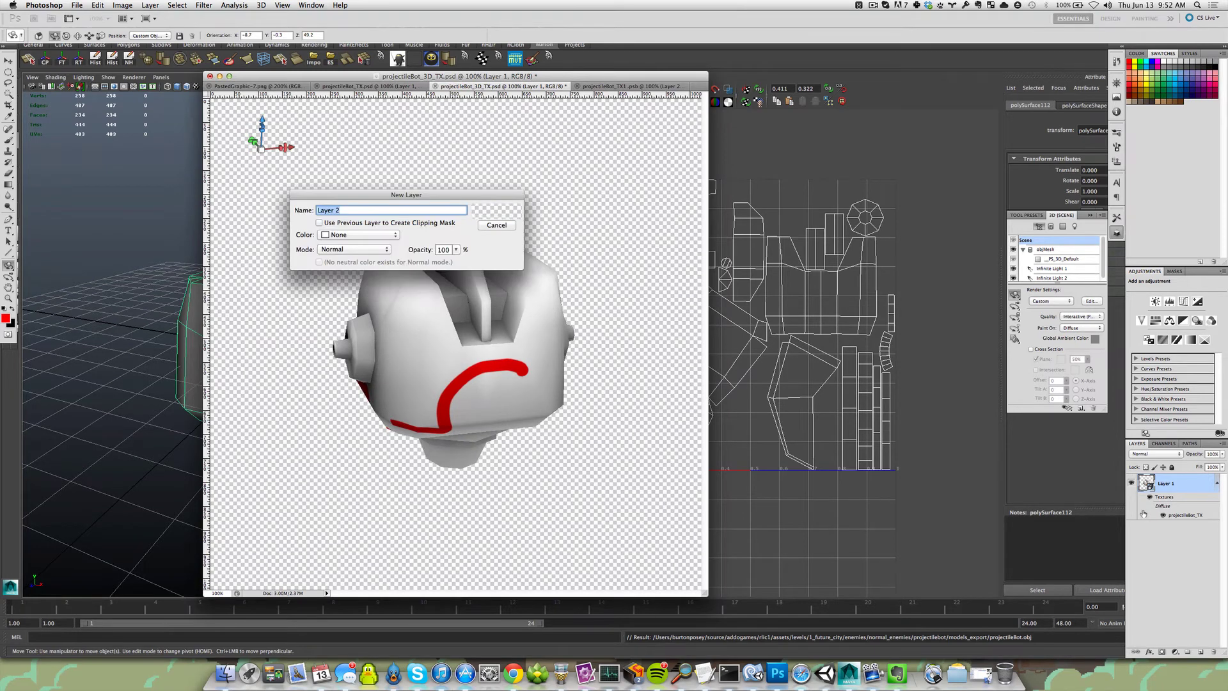
key("Return")
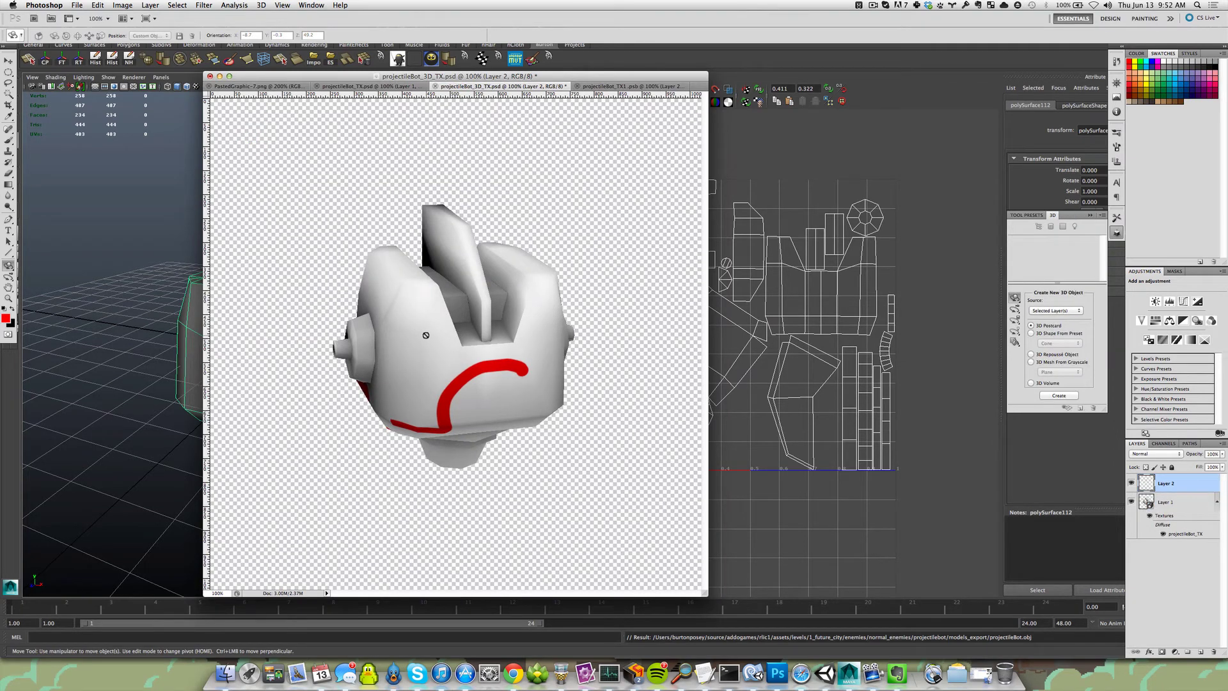
key("b")
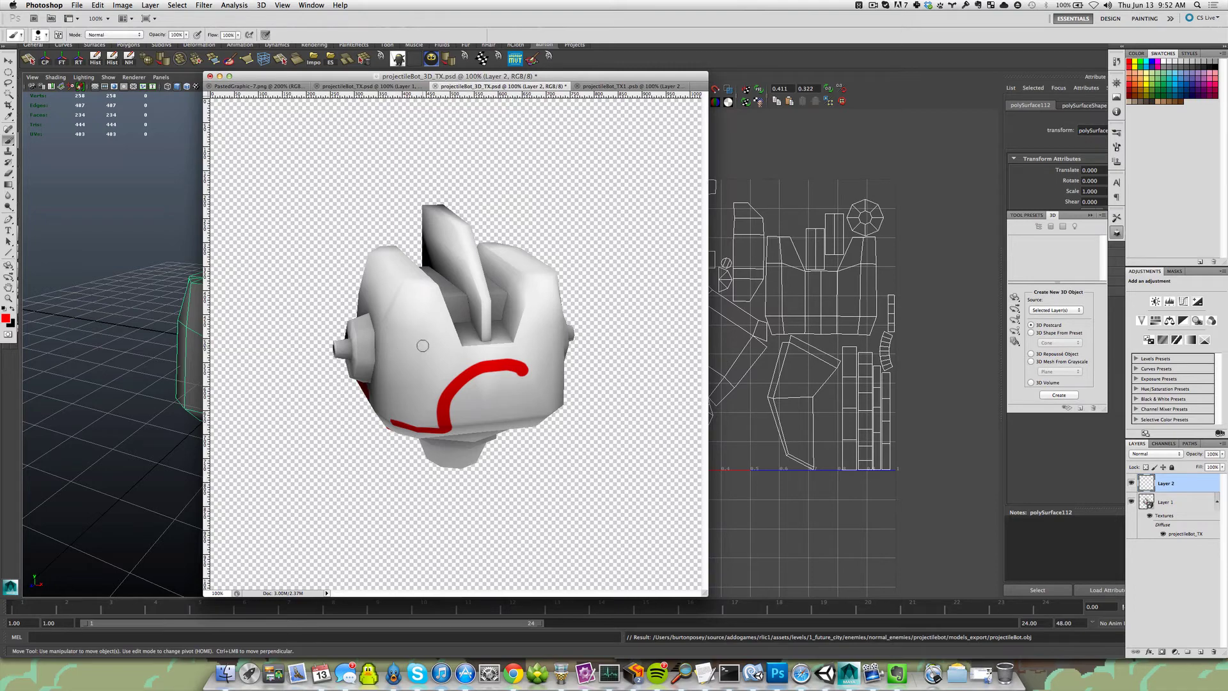
left_click_drag(430, 370, 423, 375)
left_click(1224, 449)
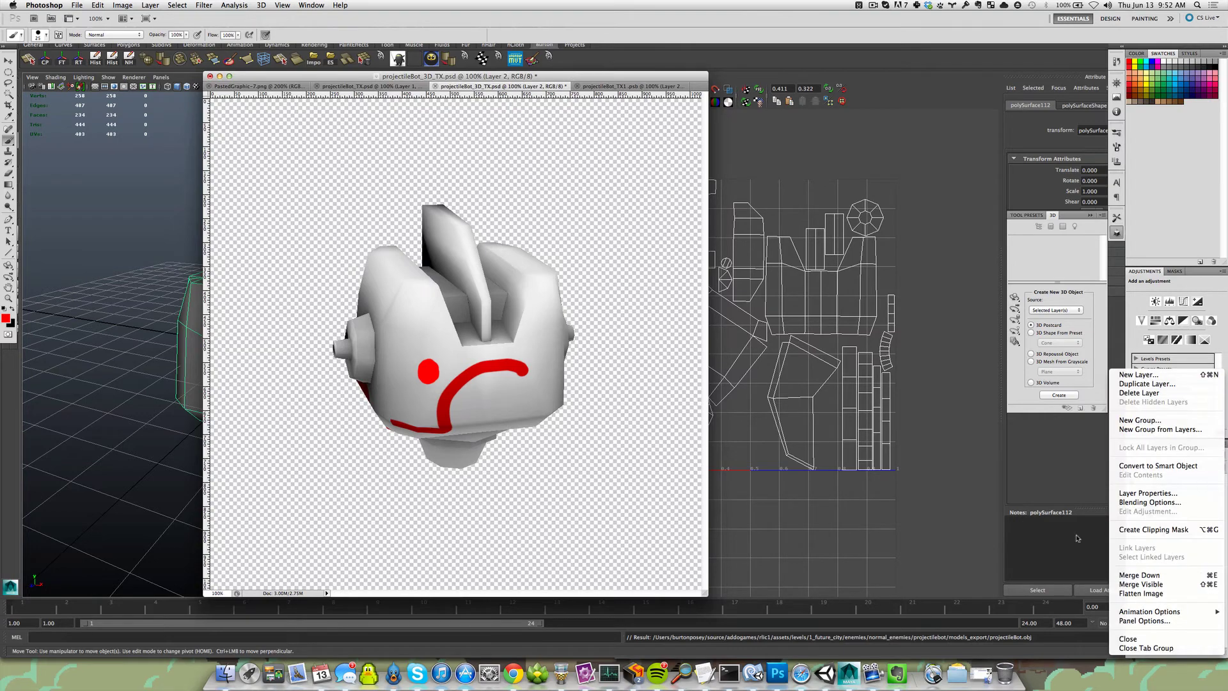
left_click(1120, 466)
key("super+e")
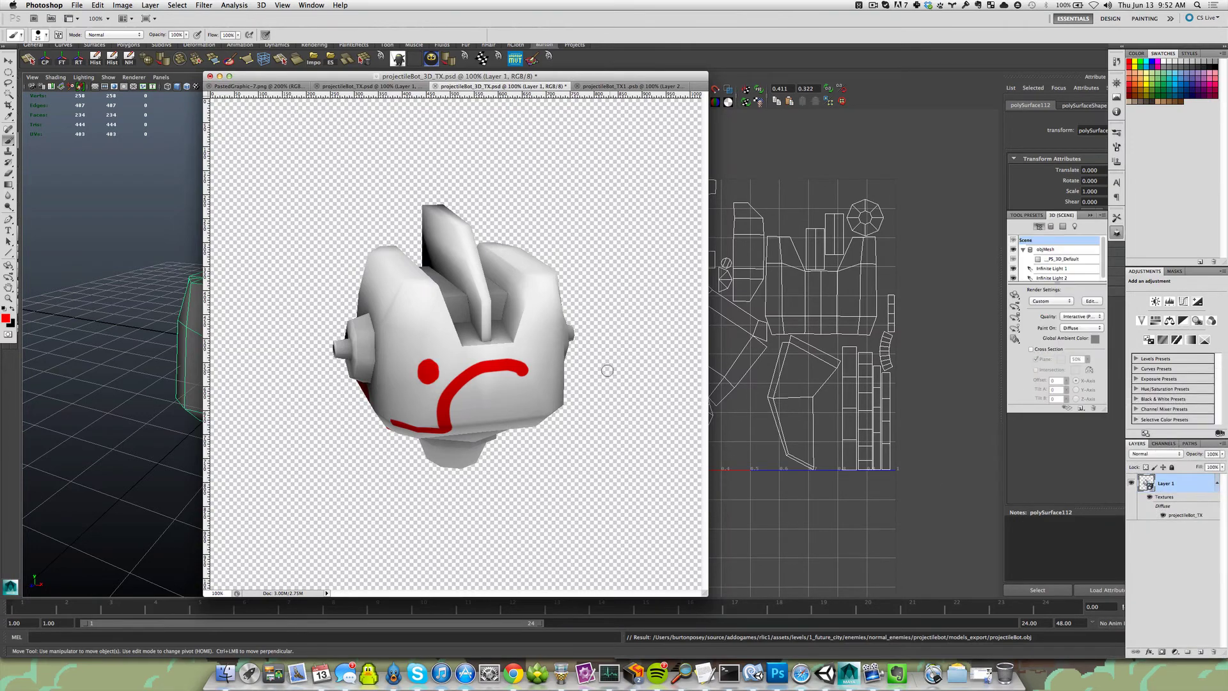
- Paint wavy red strokes over both upper lobes of the robot on a new layer, and merge it down into the 3D layer
key("k")
mouse_move(525, 386)
left_mouse_down()
mouse_move(451, 363)
mouse_move(541, 471)
left_mouse_up()
key("b")
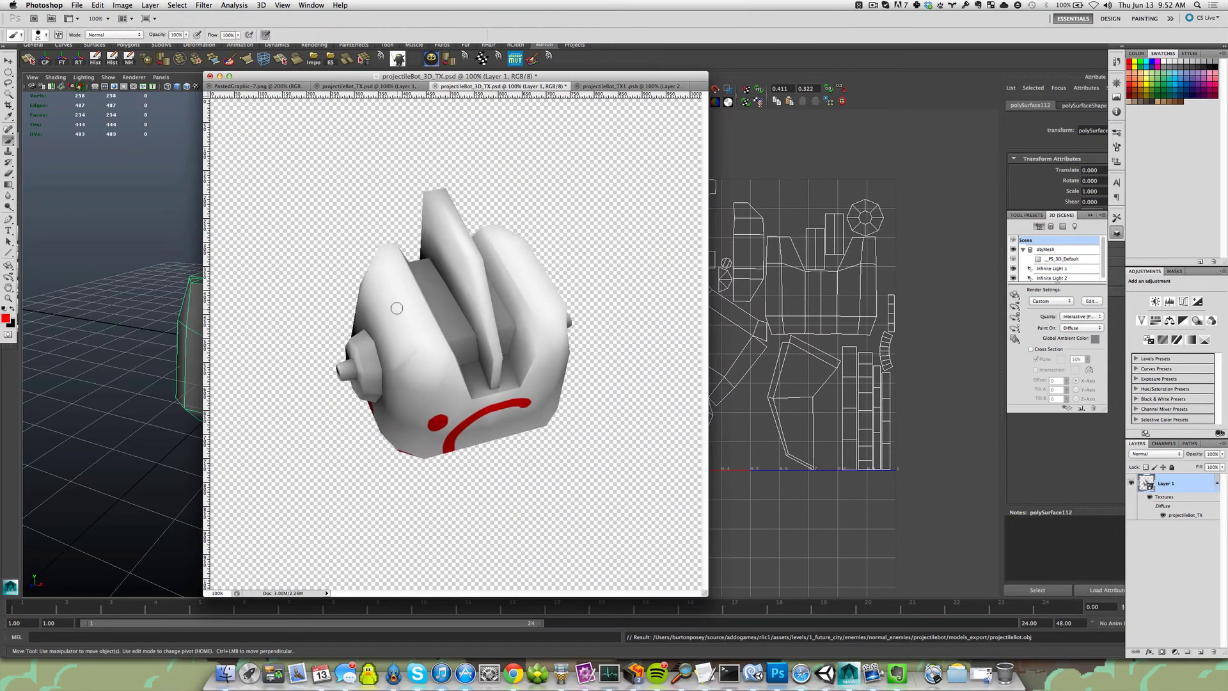
key("super+shift+n")
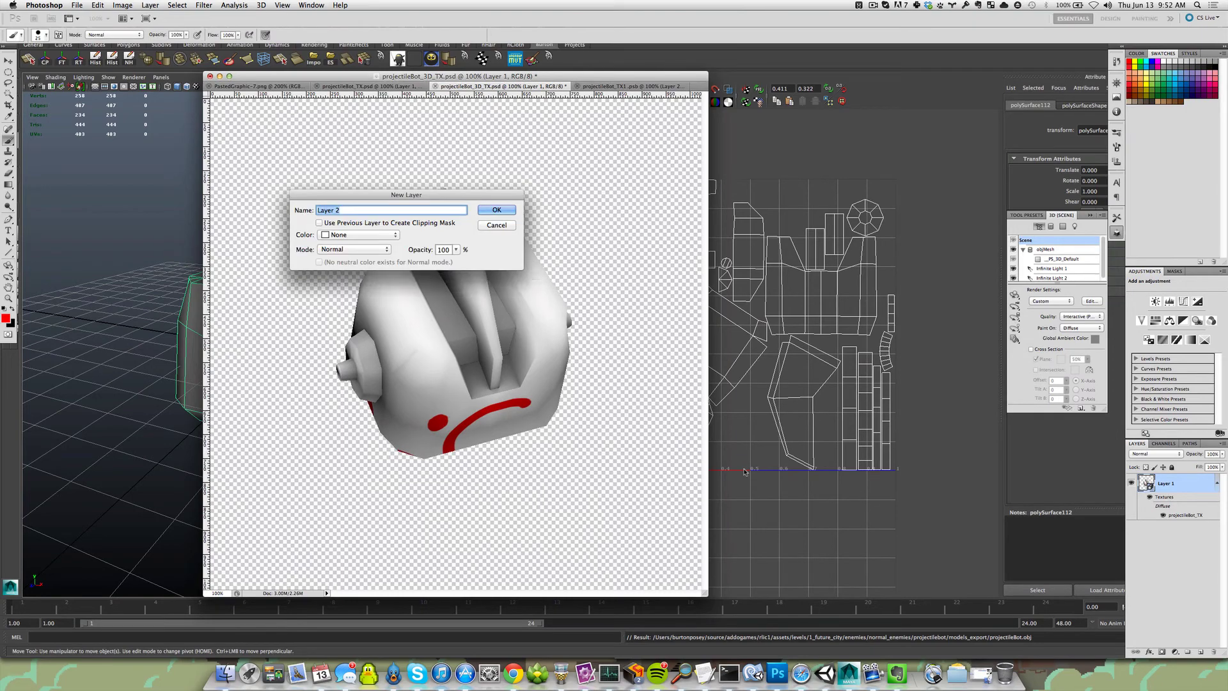
key("Return")
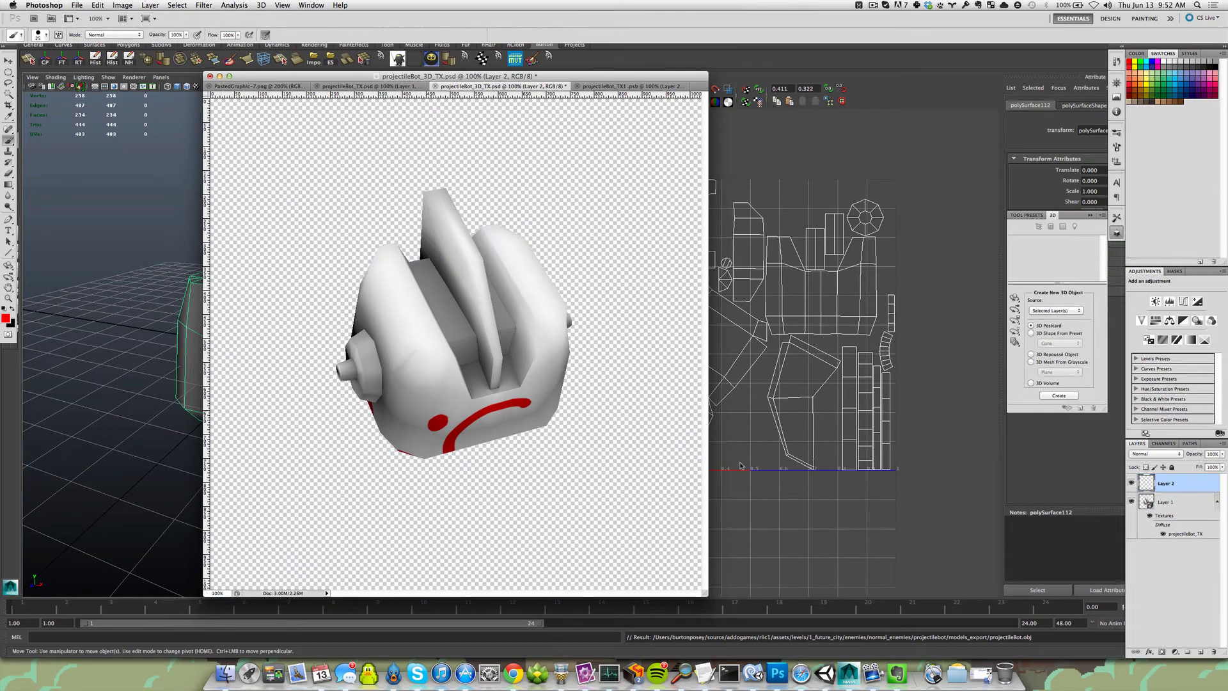
left_click(630, 86)
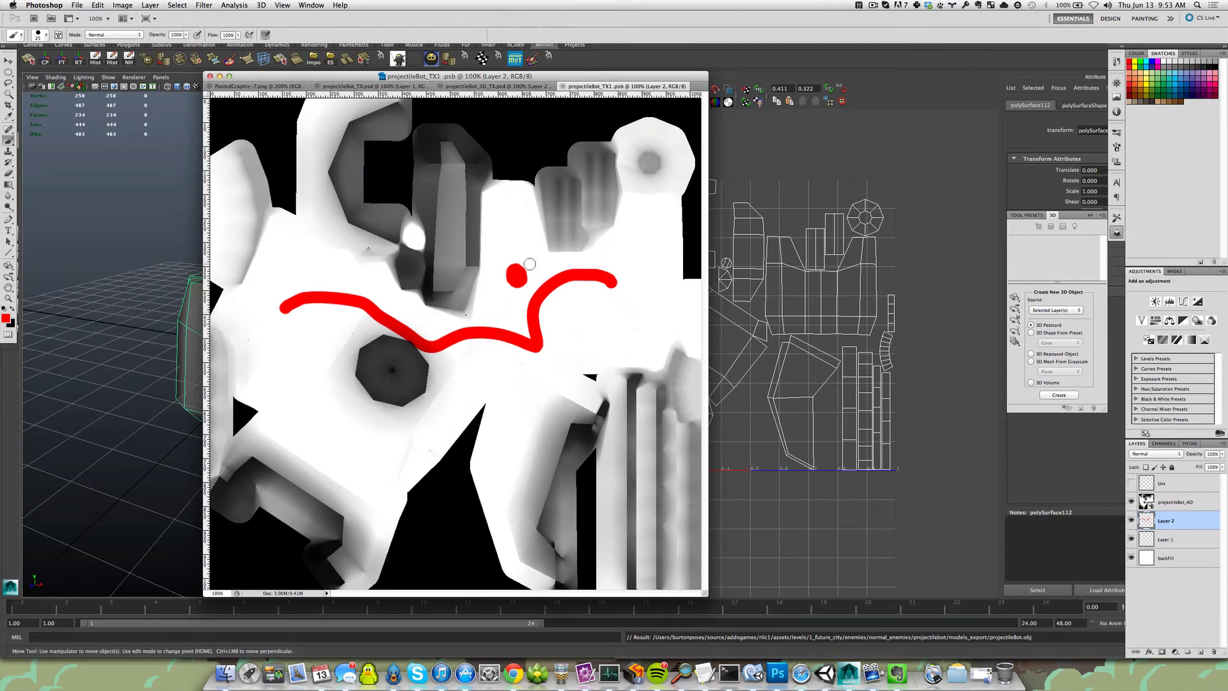
left_click(484, 86)
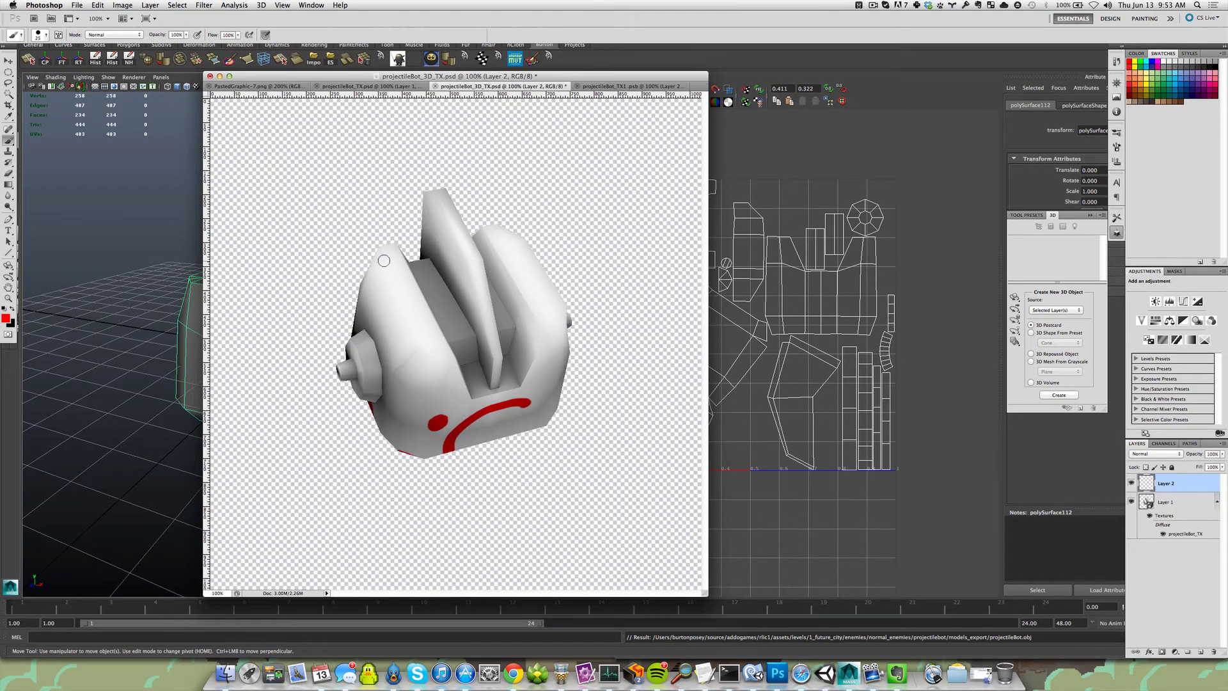
left_click_drag(384, 261, 418, 353)
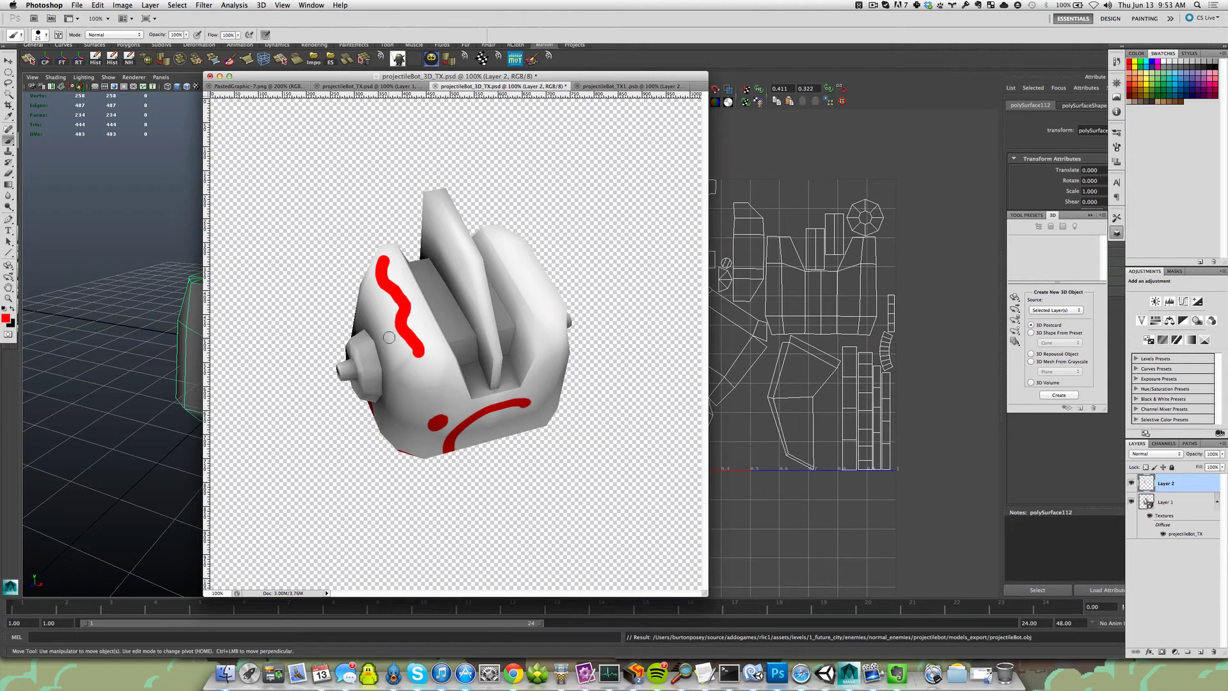
key("super+e")
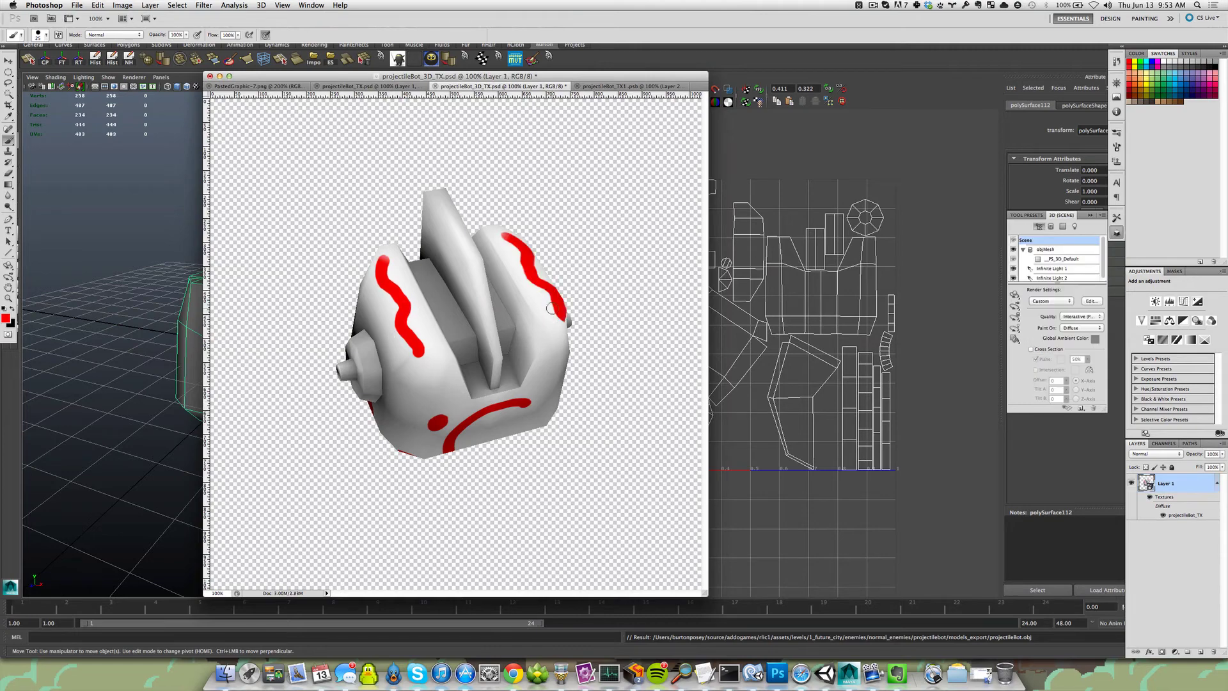
- Rotate the robot to examine how the merged red strokes wrap over its top and side
key("k")
left_click_drag(552, 318, 368, 315)
left_click_drag(492, 251, 471, 349)
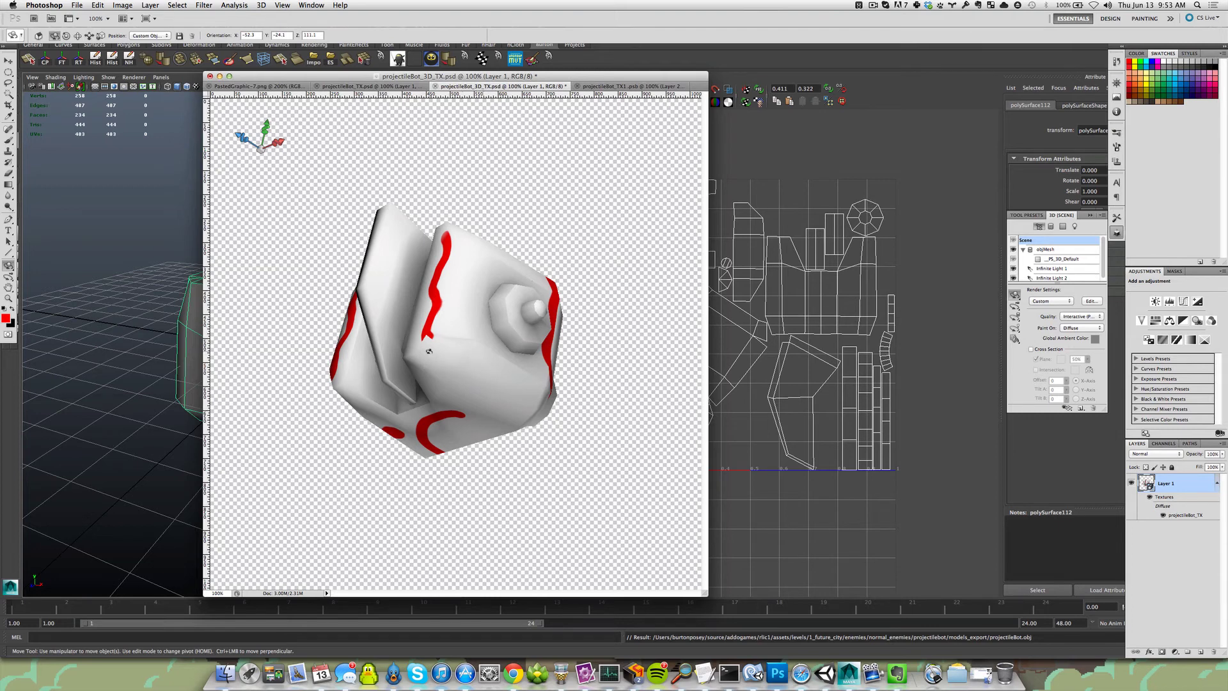
left_click_drag(429, 351, 468, 353)
- Close the outdated texture document, reopen the linked projectileBot_TX texture to refresh it, and return to the 3D document
left_click(610, 84)
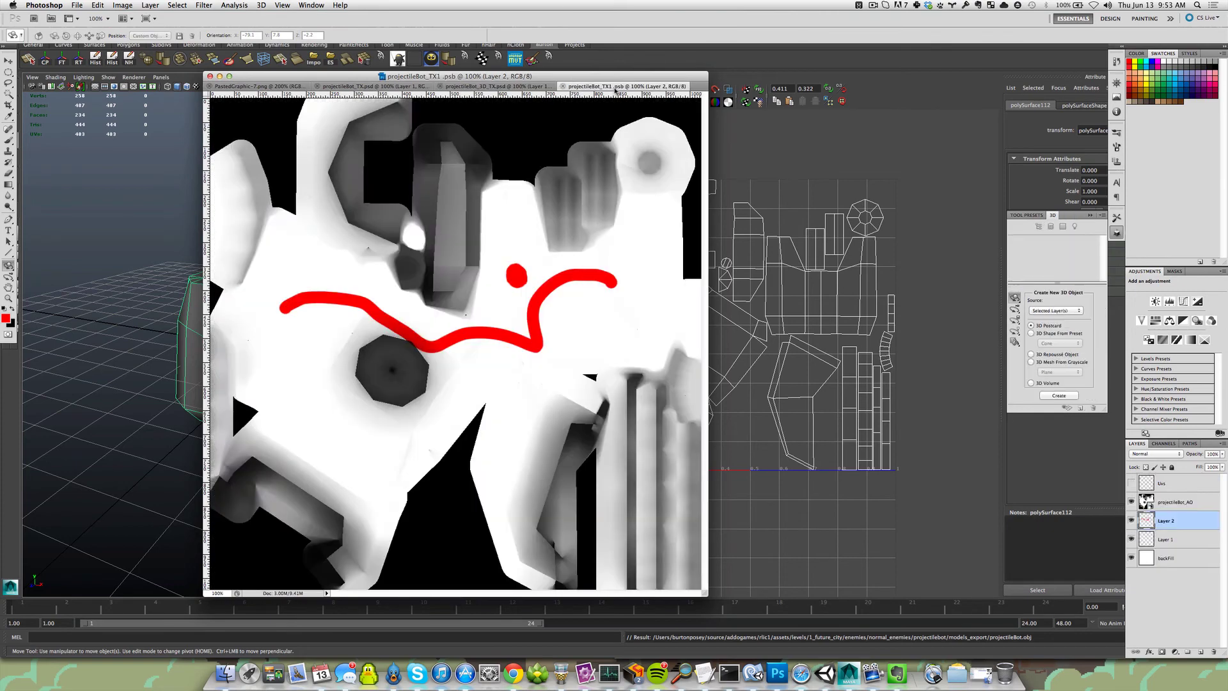
left_click(563, 86)
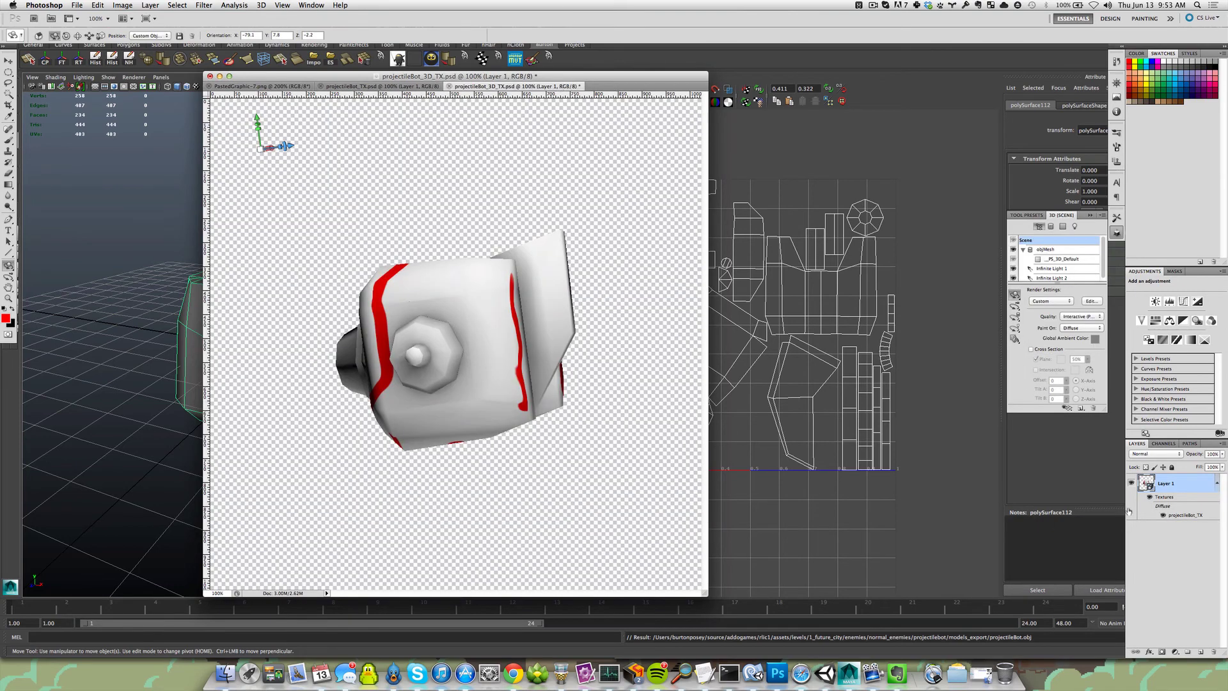
double_click(1180, 516)
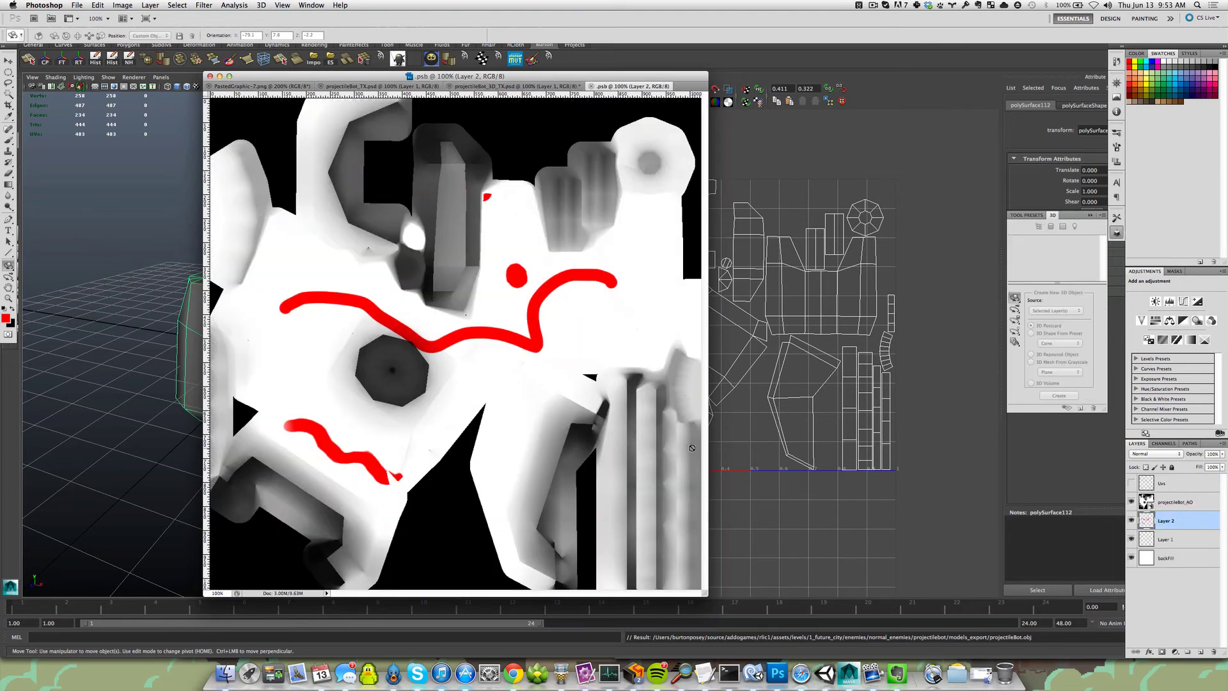
left_click(592, 86)
double_click(1180, 516)
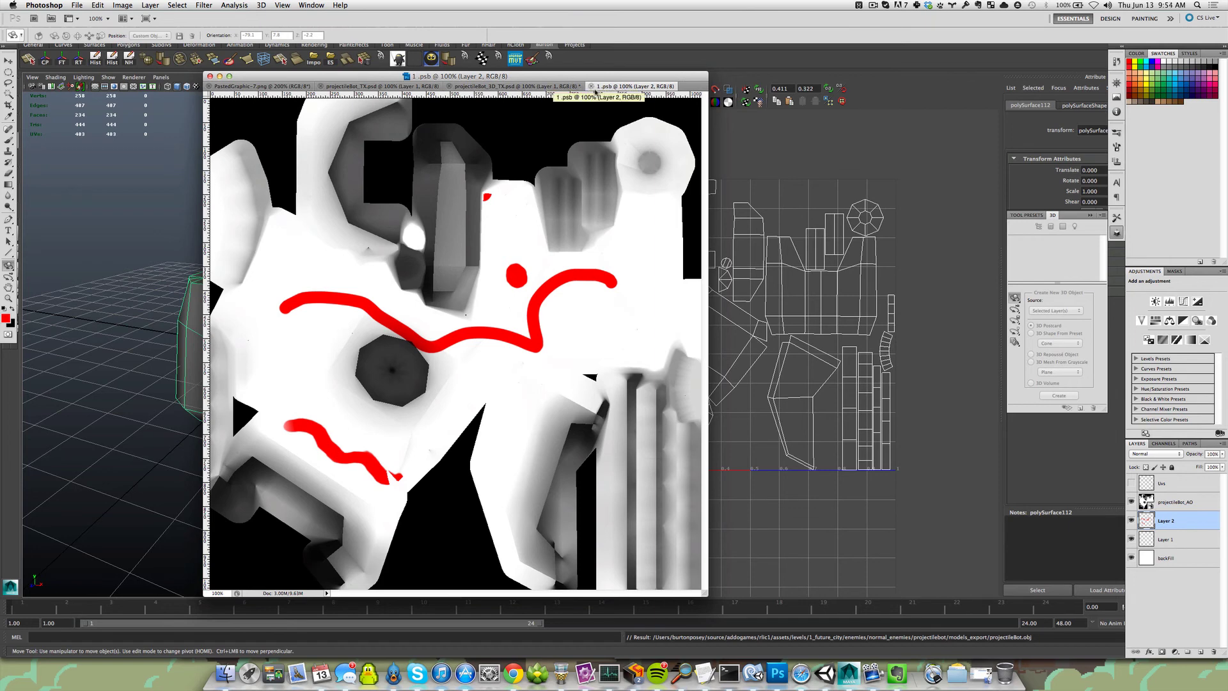
left_click(533, 86)
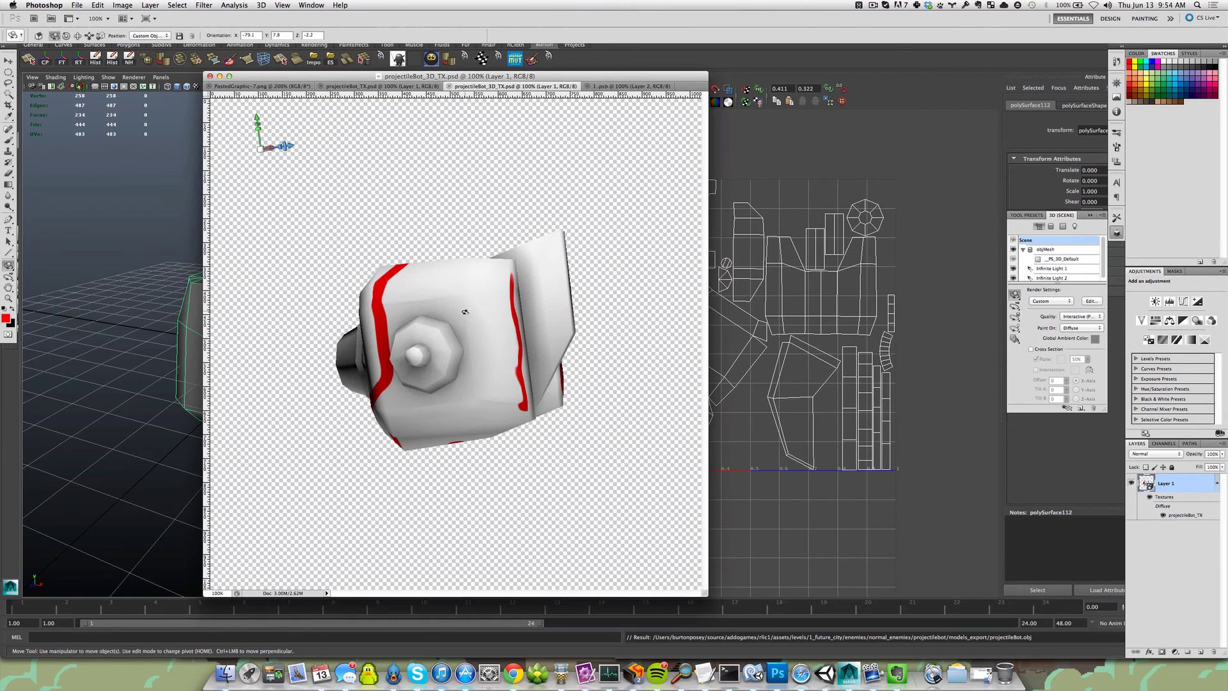
- Rotate the robot through front, top and side views to examine the painted texture
left_click_drag(417, 322, 358, 307)
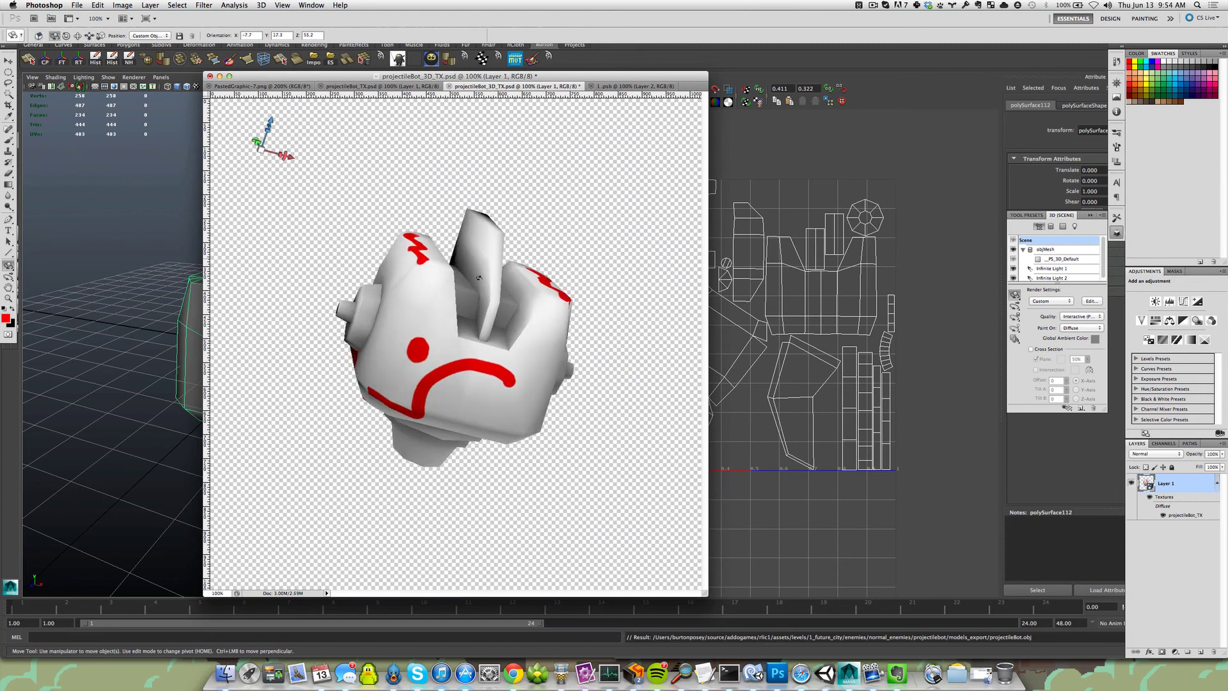
left_click_drag(399, 315, 410, 363)
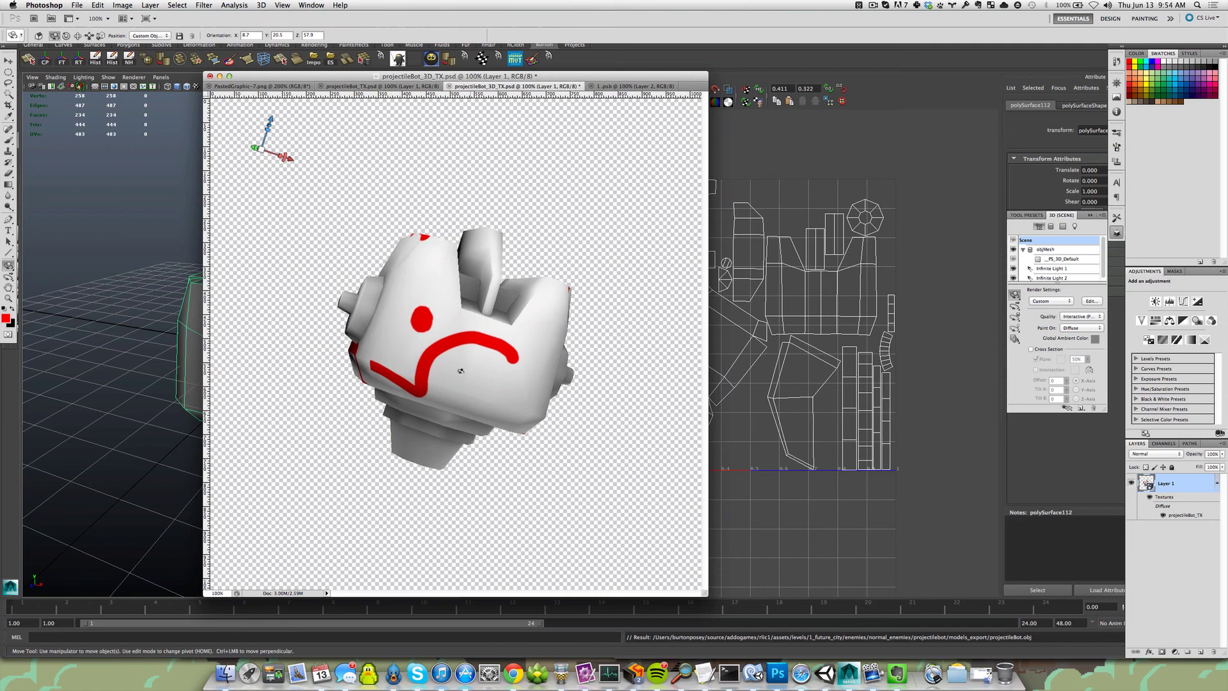
left_click_drag(460, 371, 399, 444)
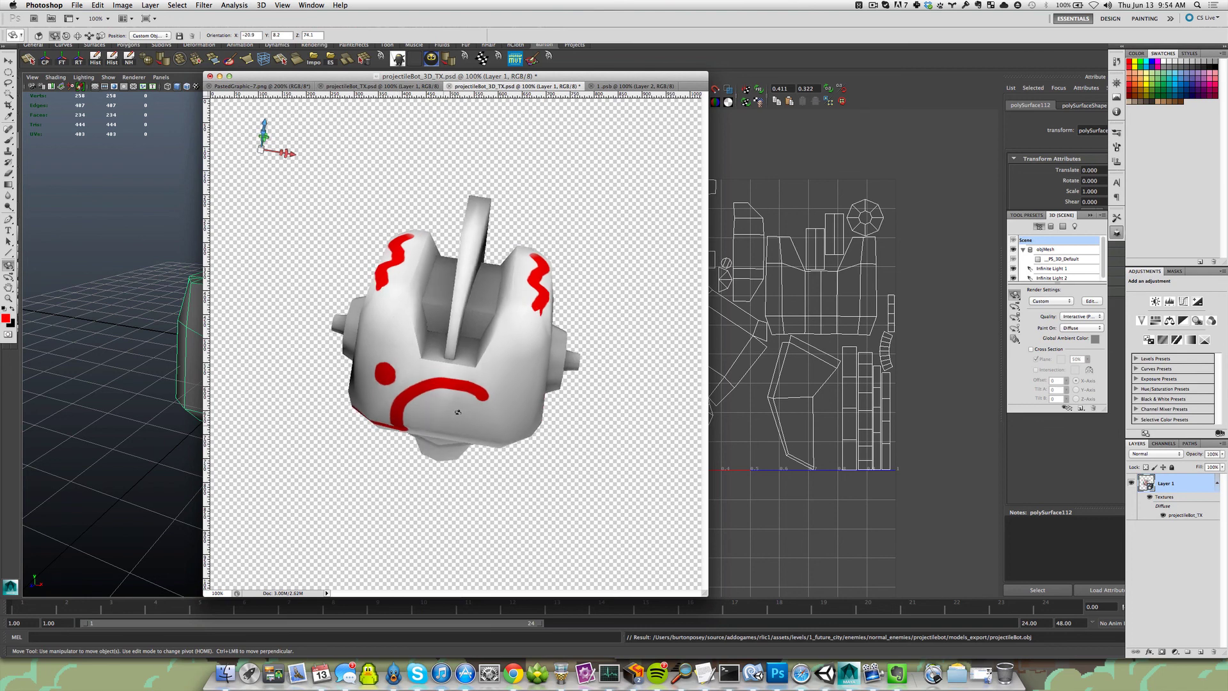
left_click_drag(458, 412, 530, 322)
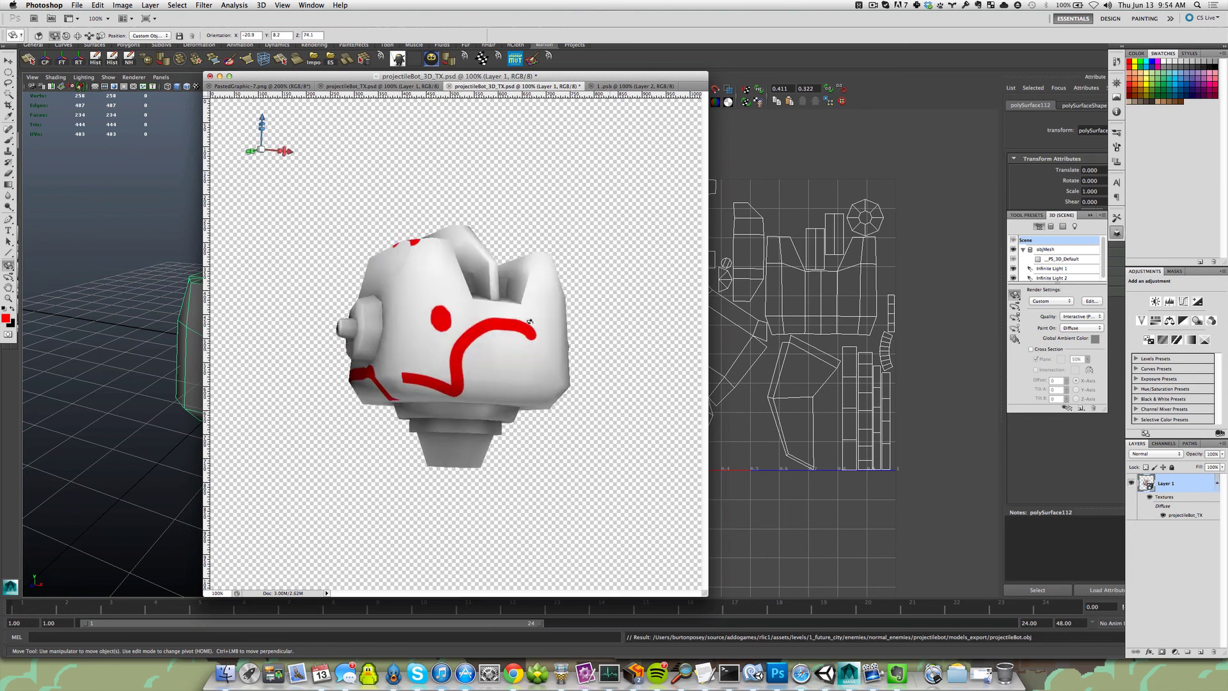
left_click_drag(380, 310, 643, 311)
left_click_drag(422, 327, 350, 356)
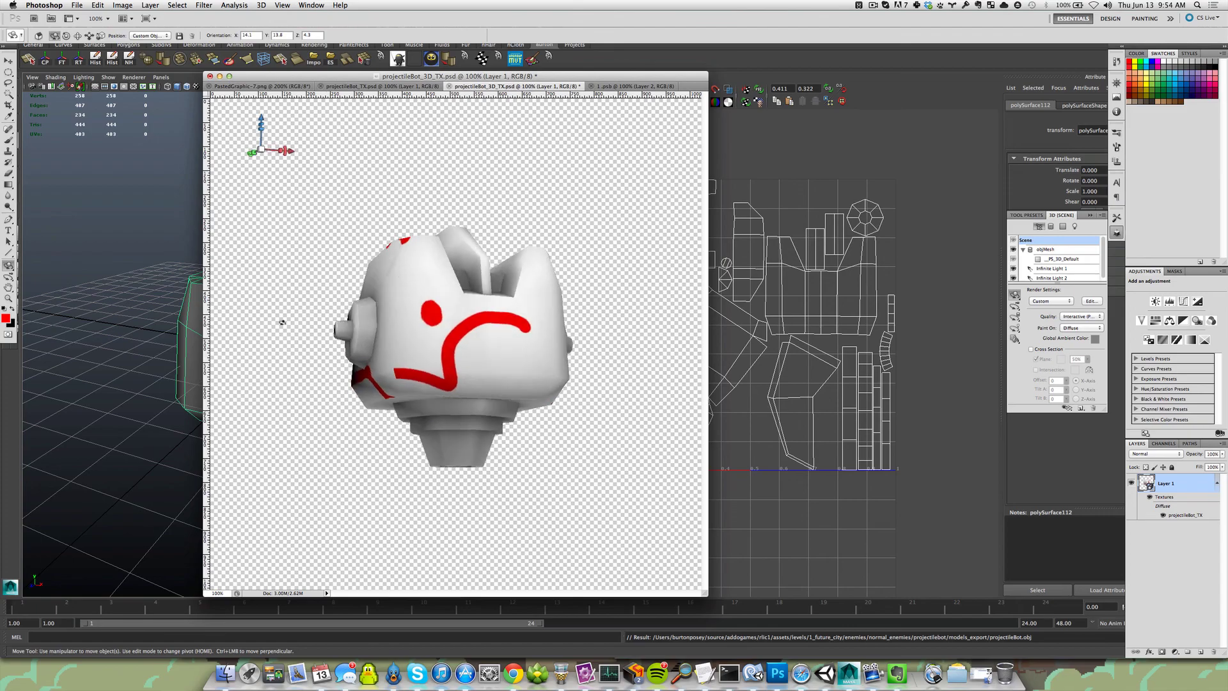